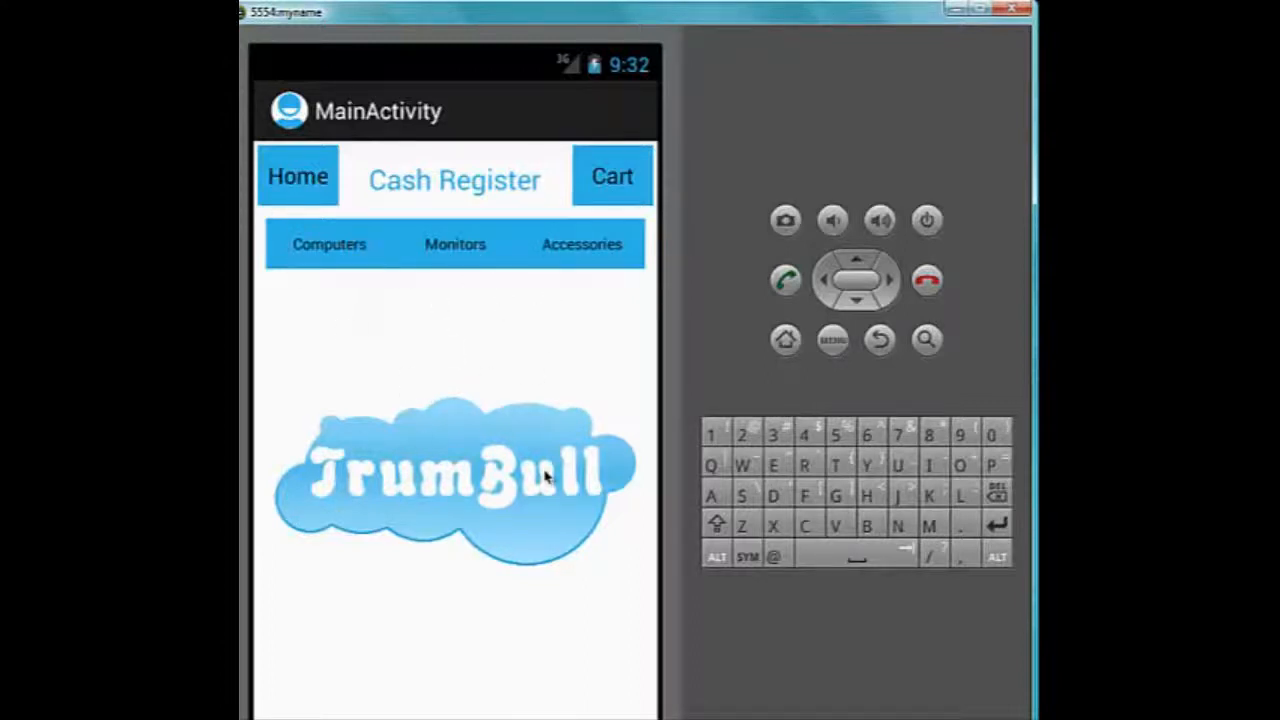
# Step: Check the cart and confirm it reports no products added
pyautogui.click(614, 182)
pyautogui.click(435, 298)
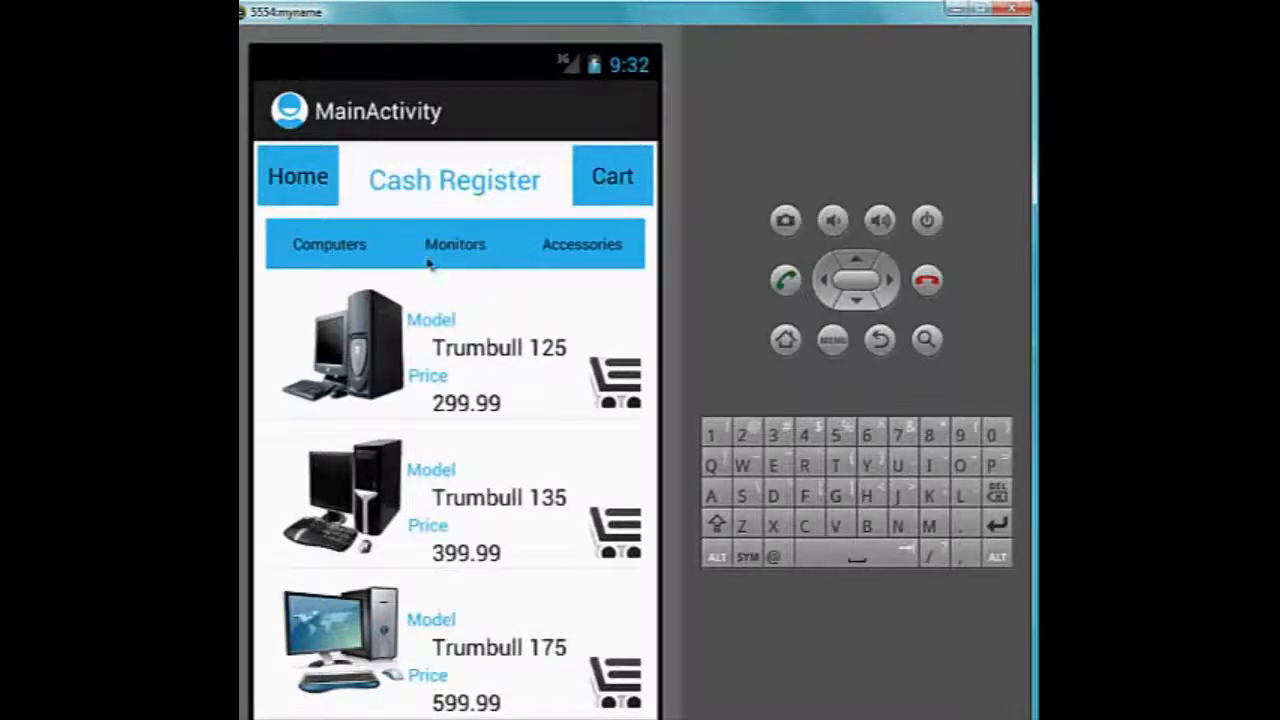
pyautogui.click(440, 250)
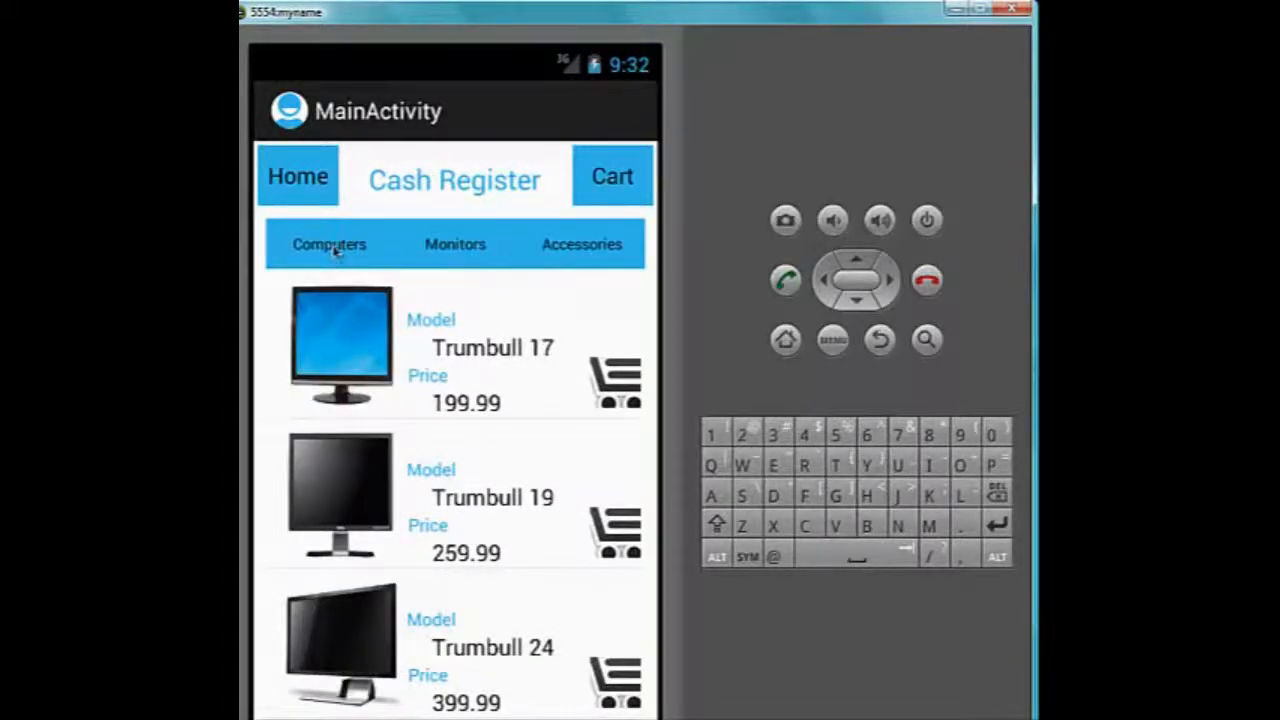
pyautogui.click(336, 252)
pyautogui.click(440, 252)
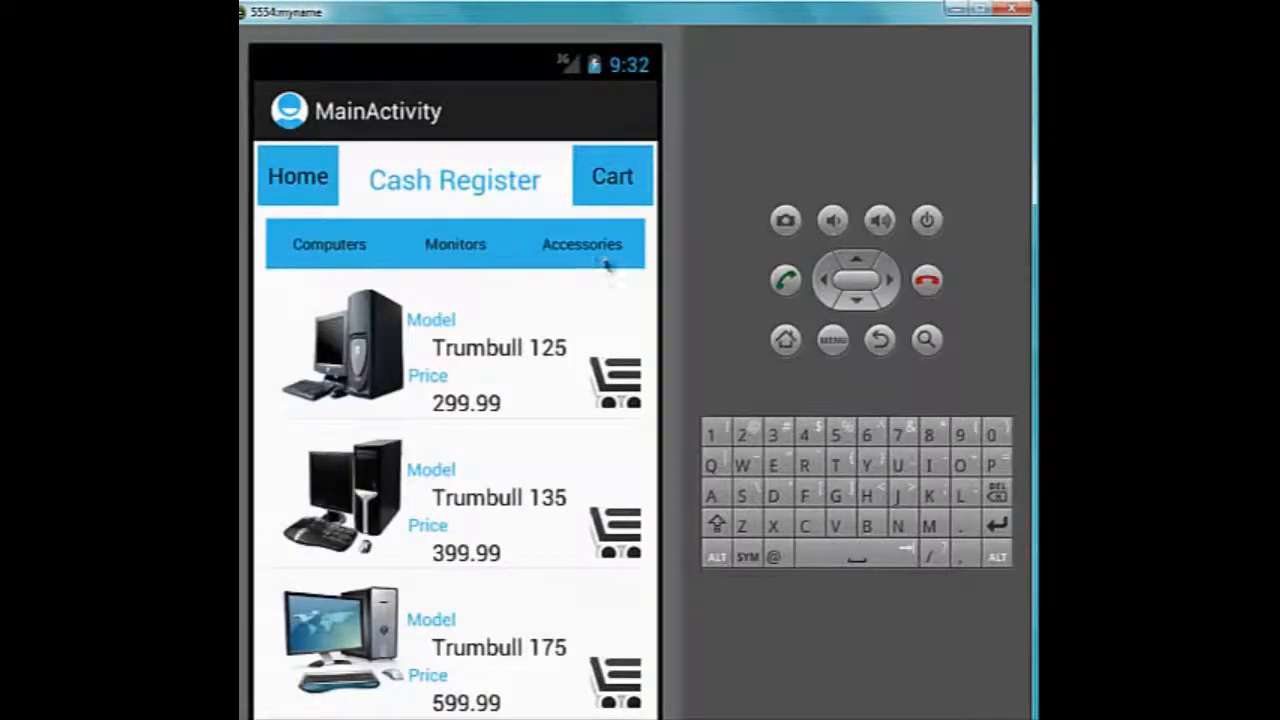
pyautogui.click(598, 252)
pyautogui.moveTo(590, 520); pyautogui.dragTo(600, 320)
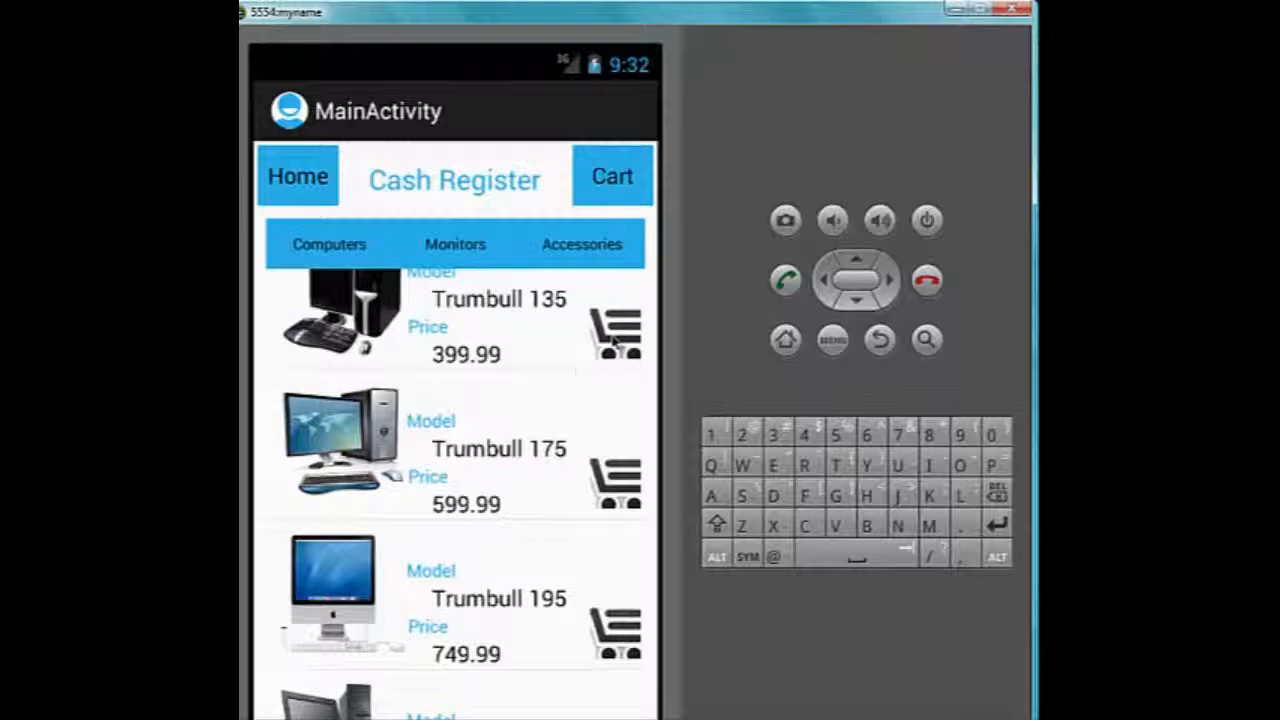
pyautogui.moveTo(540, 540); pyautogui.dragTo(543, 330)
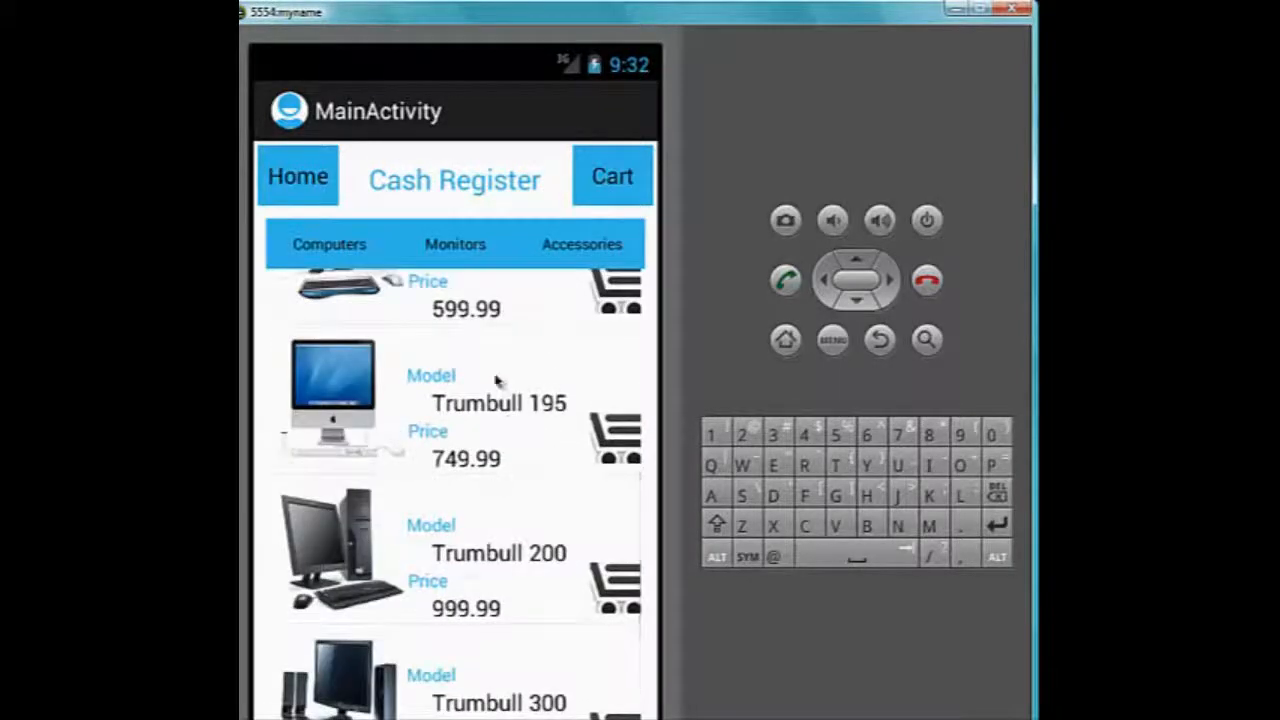
pyautogui.moveTo(520, 480); pyautogui.dragTo(515, 430)
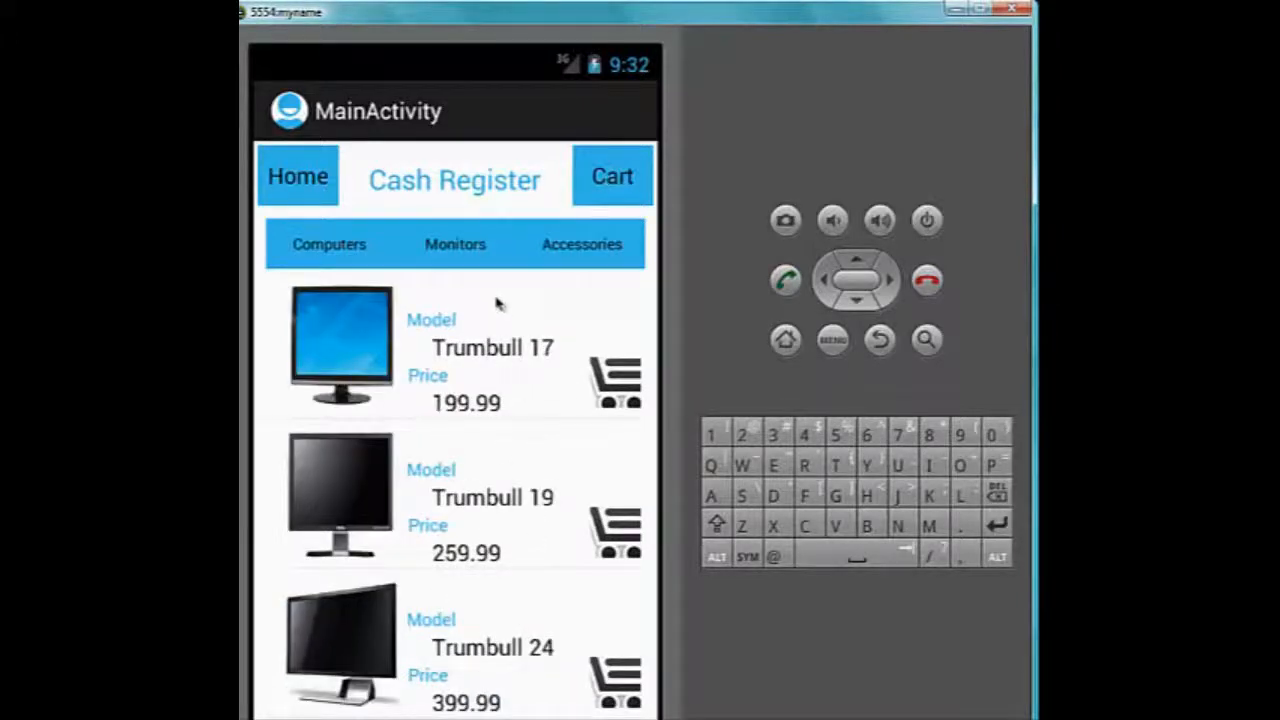
pyautogui.scroll(-3, 590, 285)
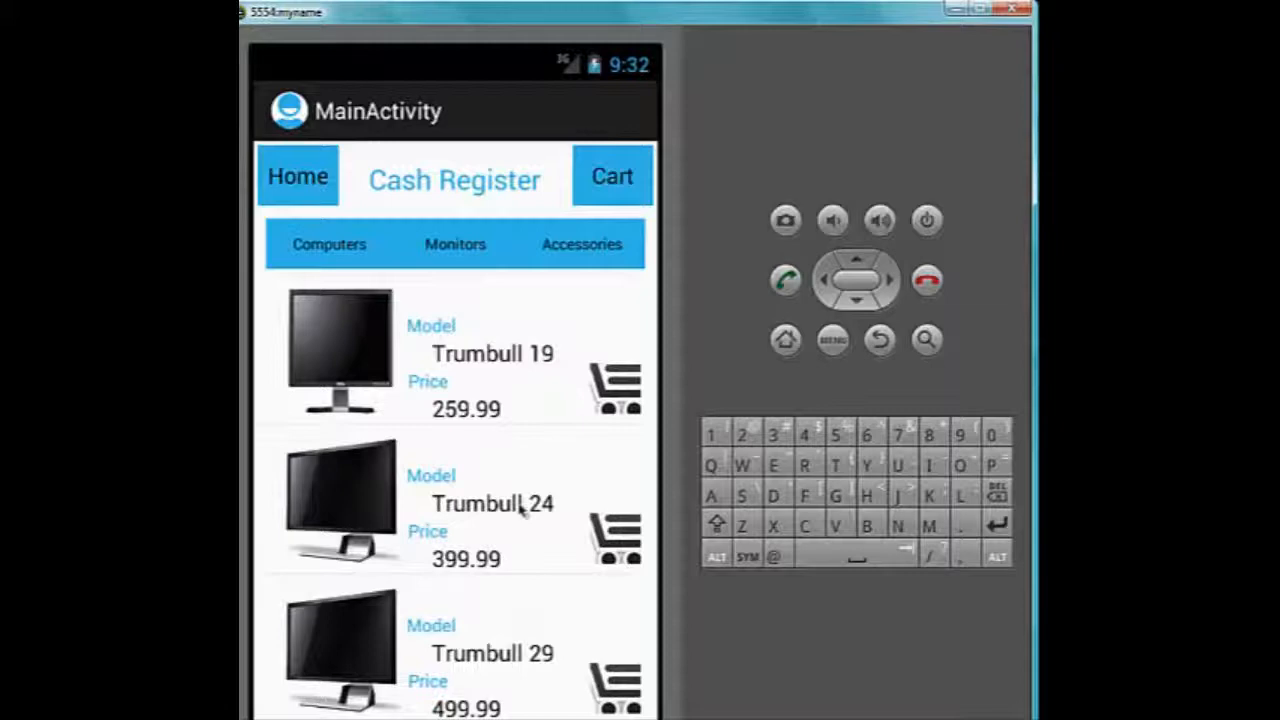
pyautogui.scroll(-2, 475, 552)
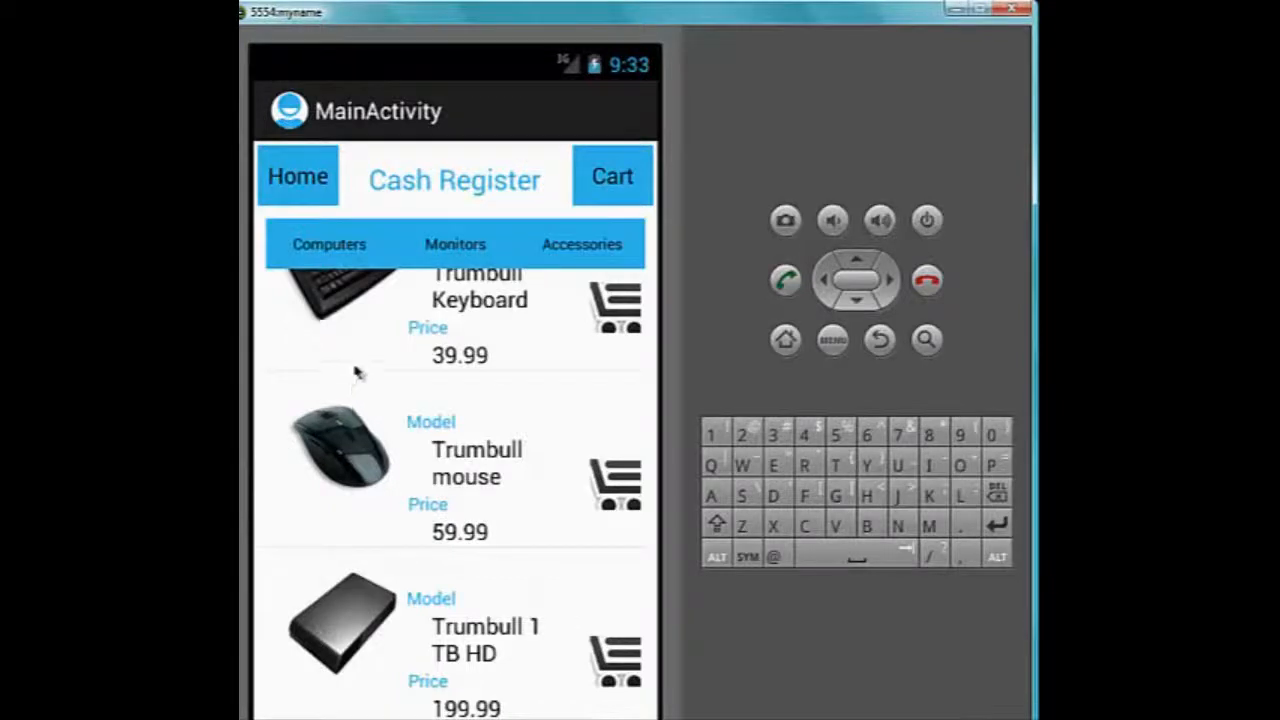
pyautogui.scroll(5, 358, 375)
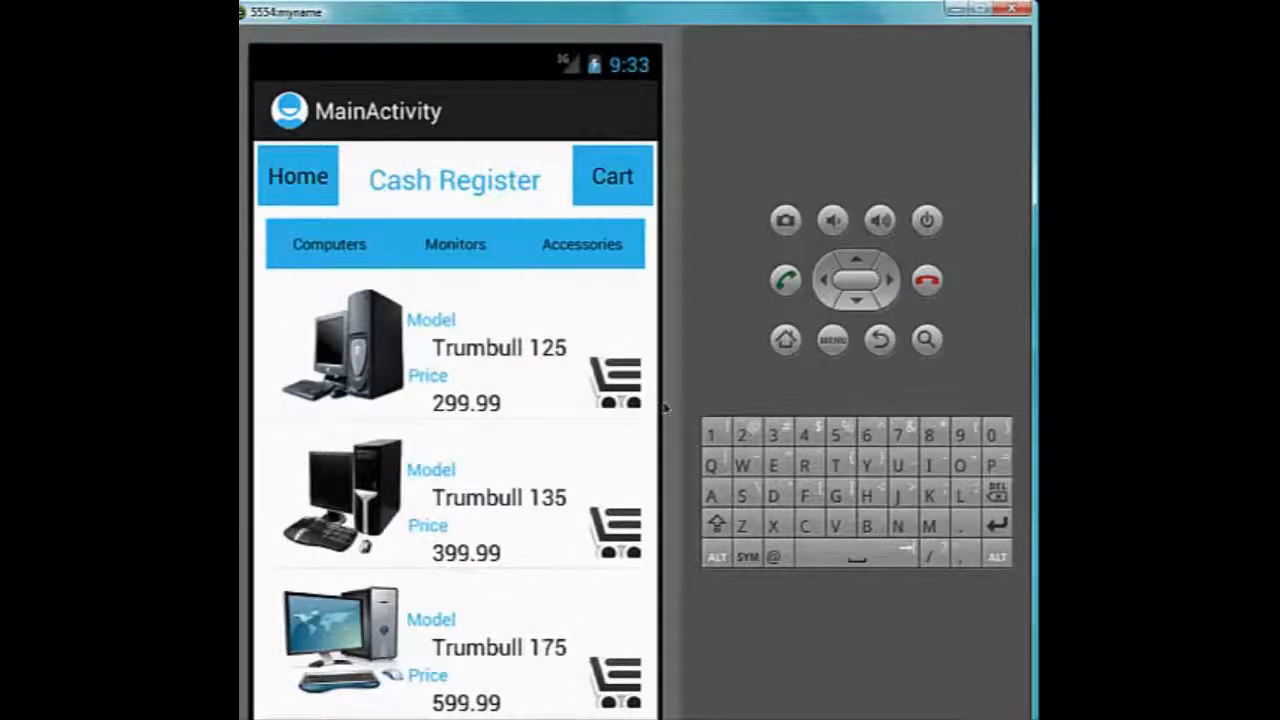
# Step: Add a Trumbull 125 to the cart and view the cart contents
pyautogui.click(607, 400)
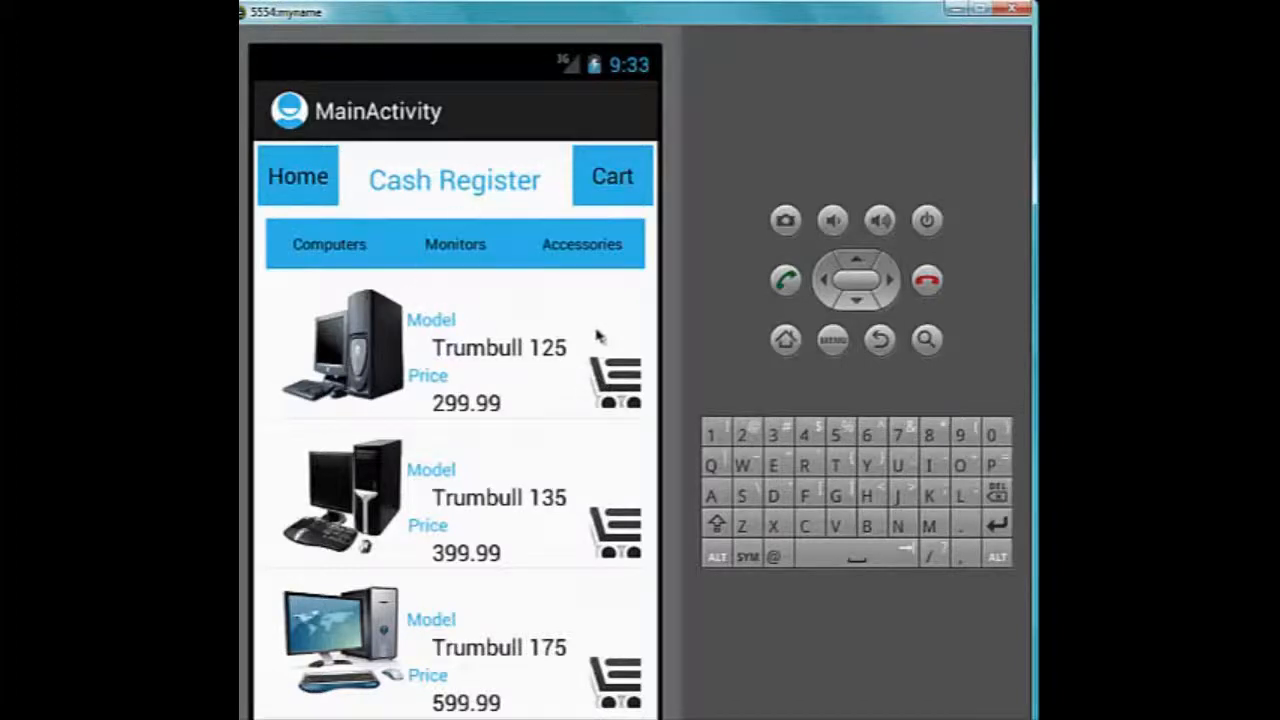
pyautogui.click(608, 180)
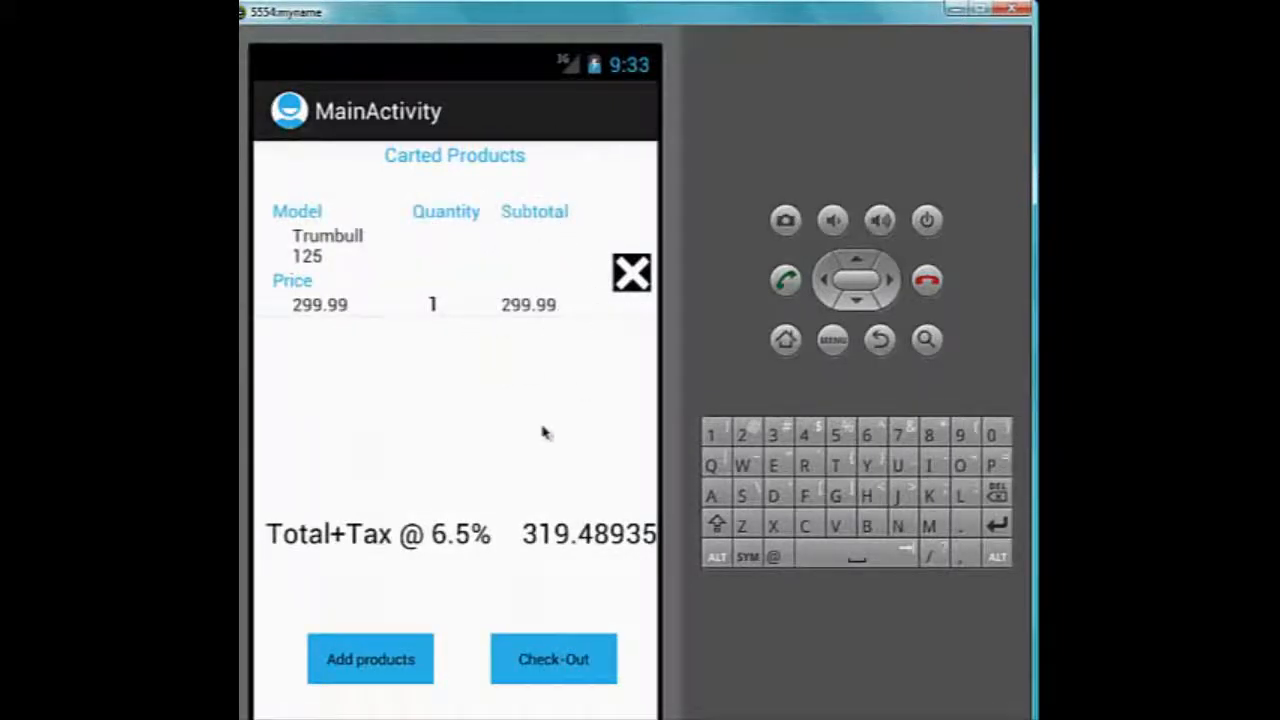
# Step: Change the Trumbull 125 quantity to 2, then back to 1 (Total+Tax 319.48935)
pyautogui.click(445, 305)
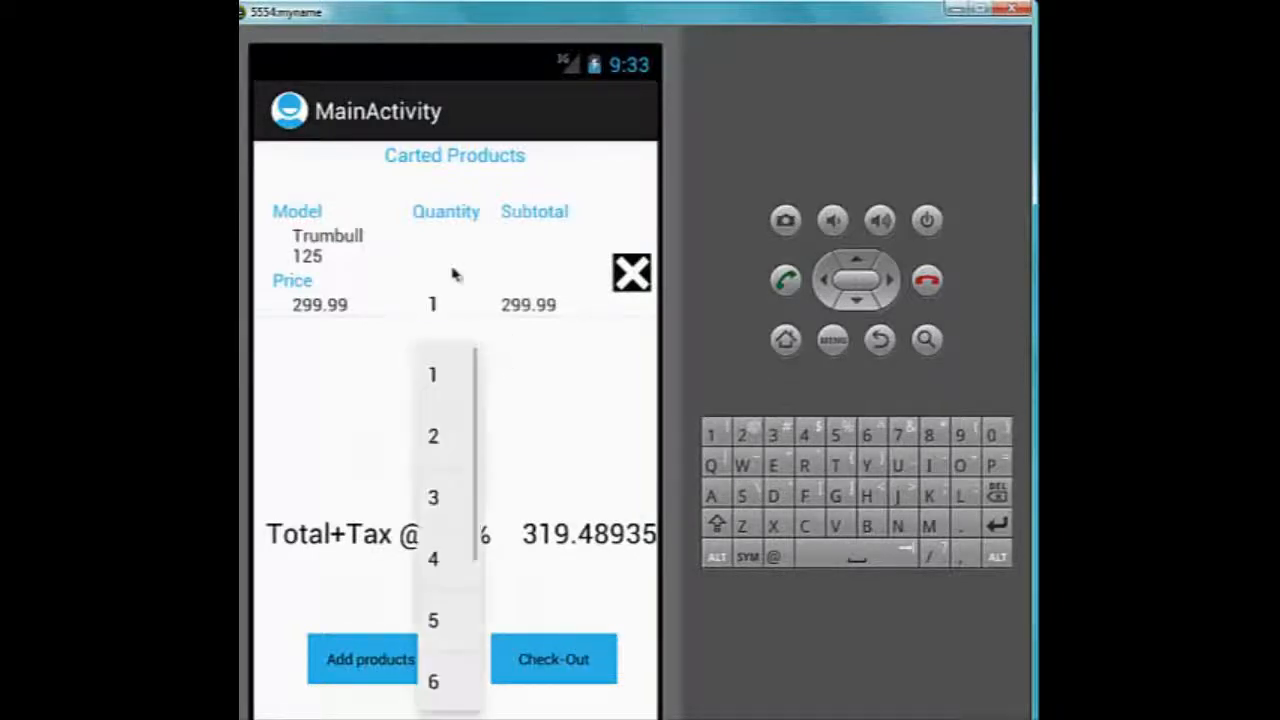
pyautogui.click(445, 438)
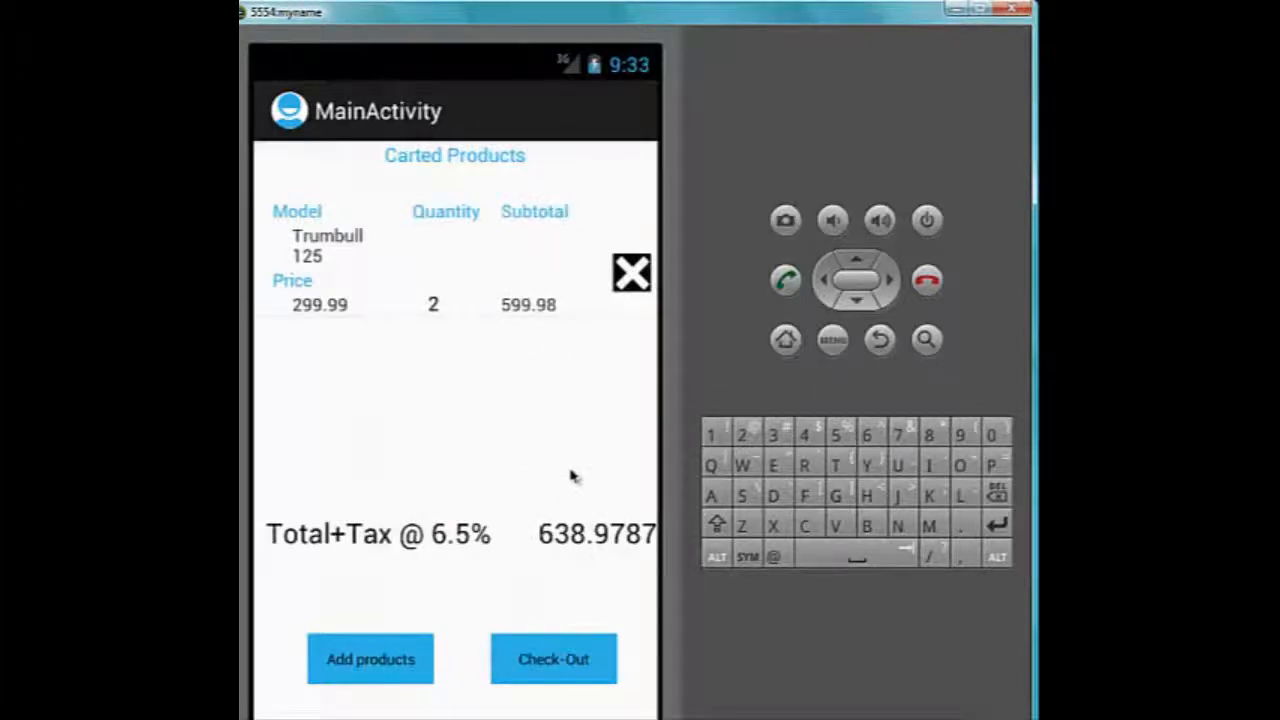
pyautogui.click(461, 309)
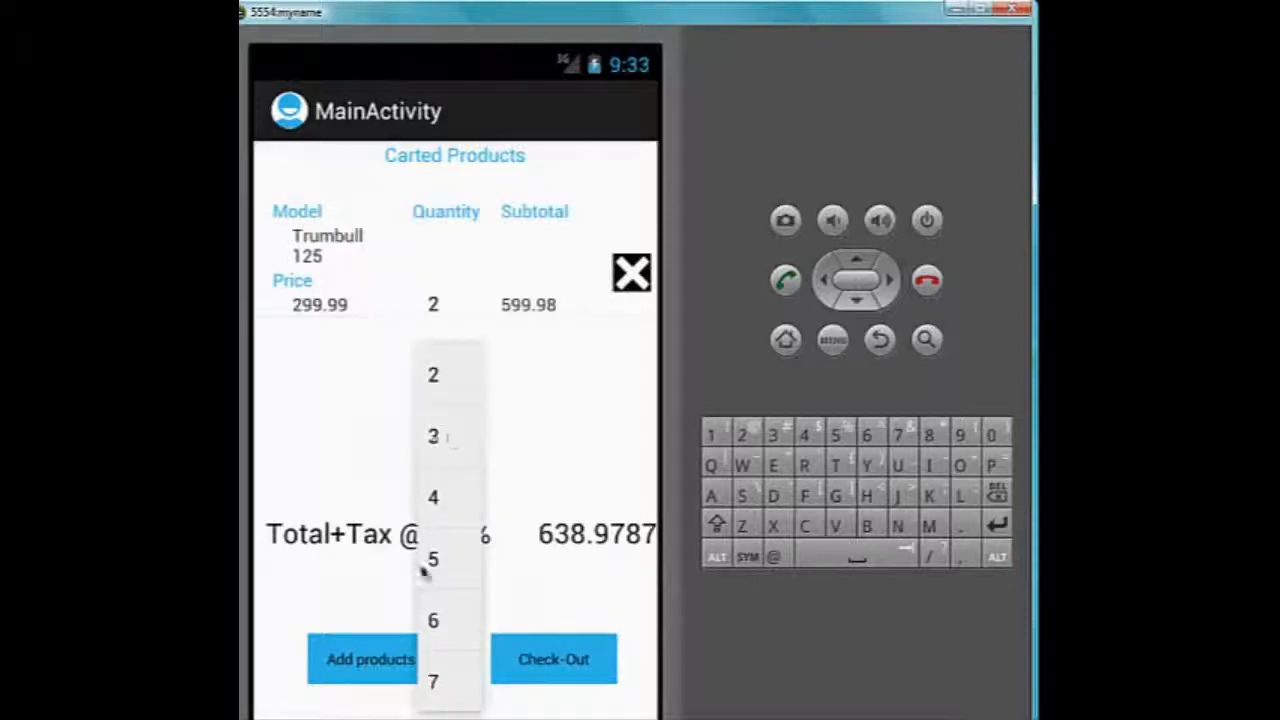
pyautogui.scroll(1, 450, 450)
pyautogui.click(449, 374)
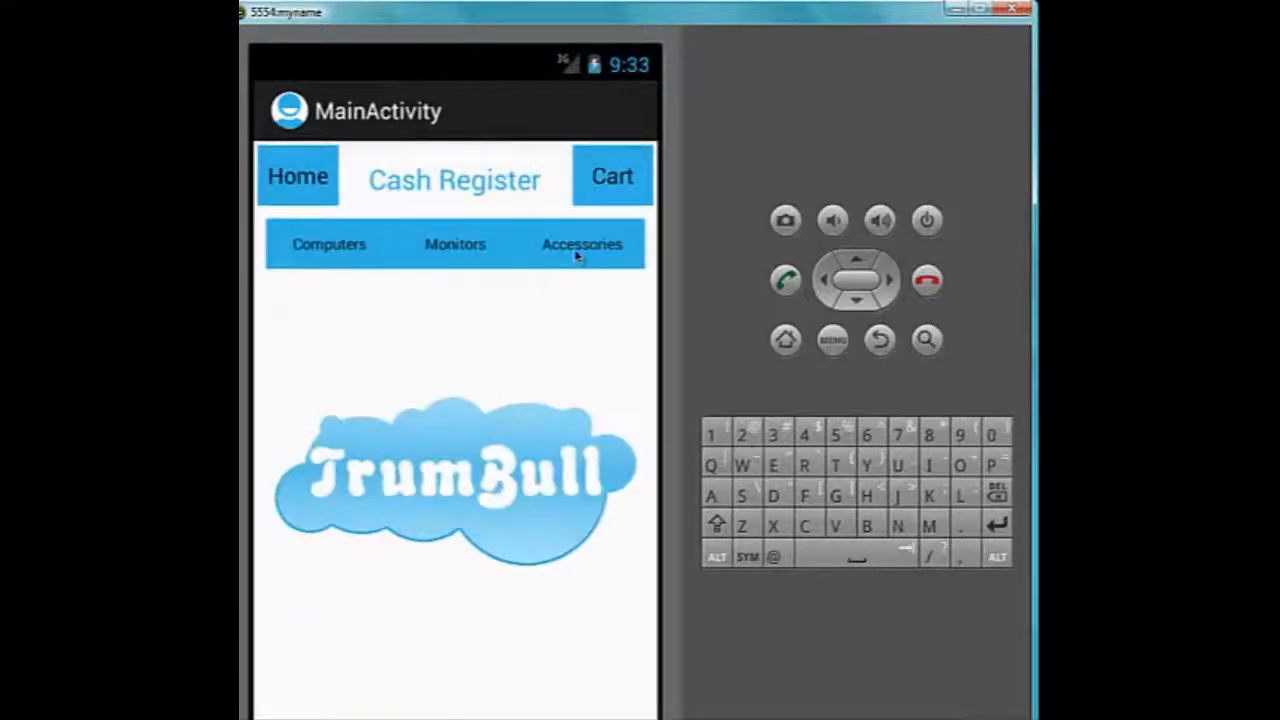
# Step: Add the Trumbull mouse from Accessories and view the cart with both items
pyautogui.click(640, 468)
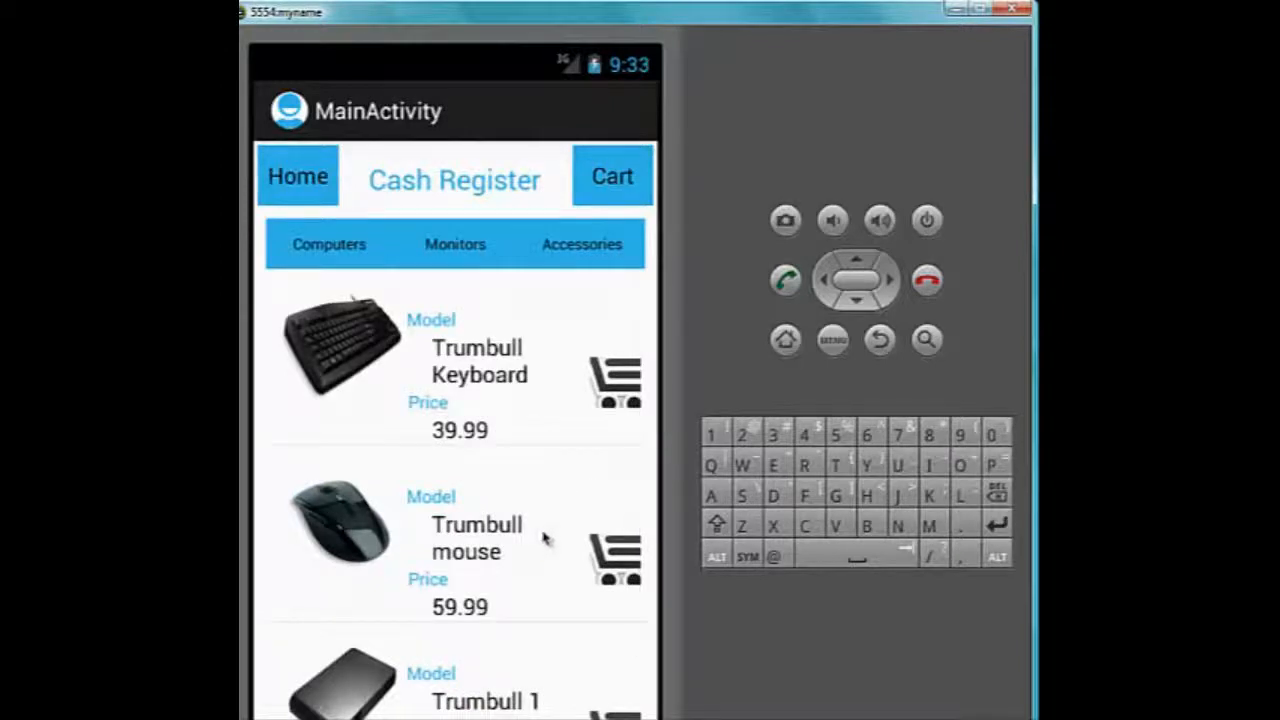
pyautogui.click(630, 565)
pyautogui.click(612, 177)
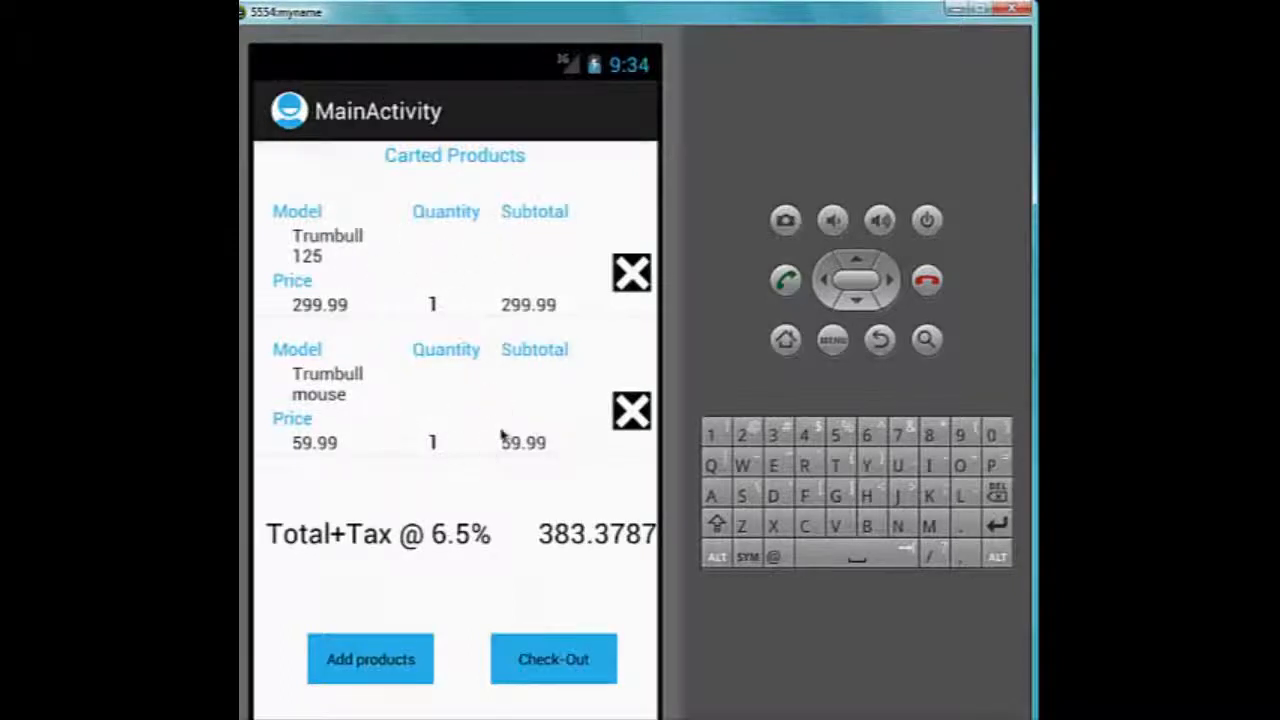
# Step: Check the mouse quantity choices and leave the quantity unchanged at 1
pyautogui.click(448, 440)
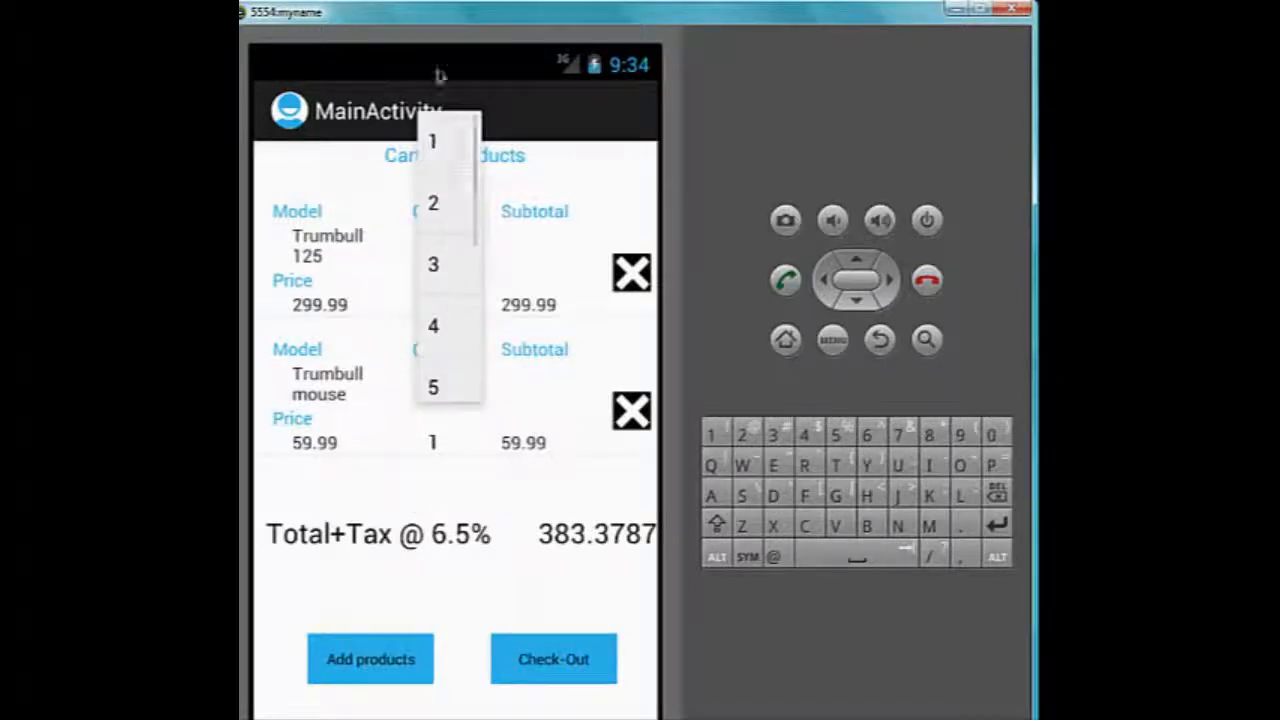
pyautogui.click(478, 433)
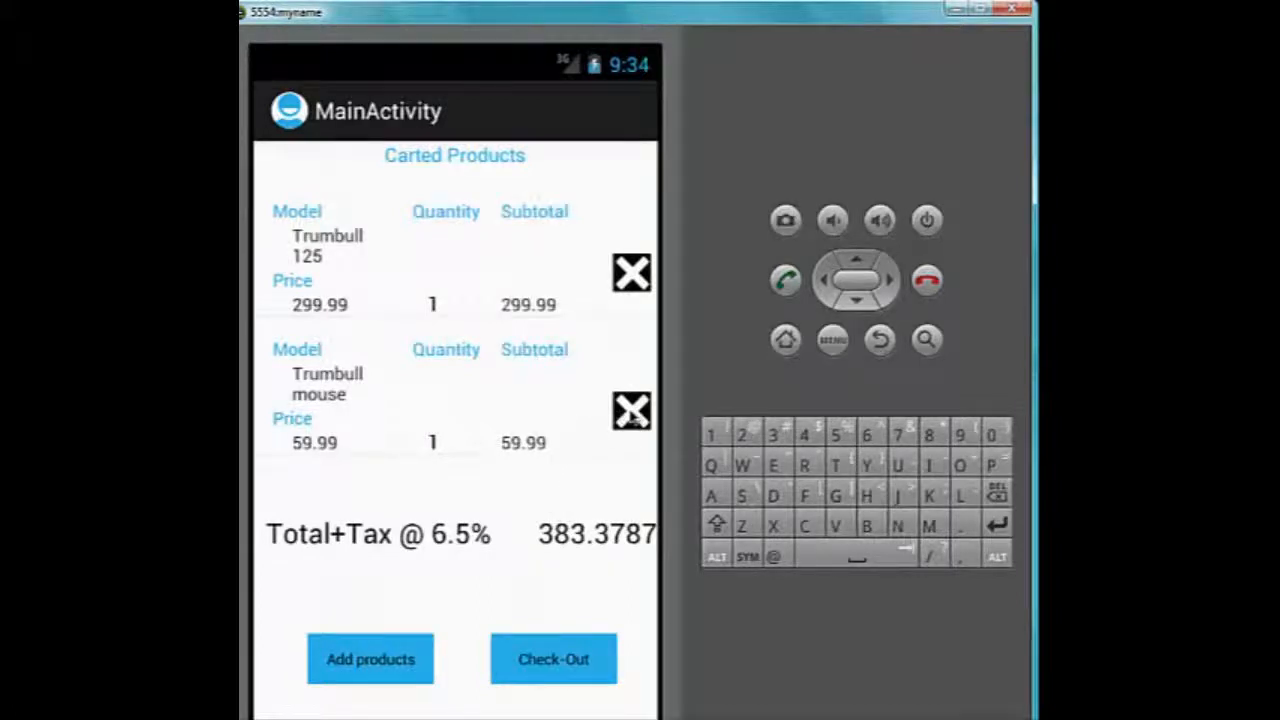
# Step: Remove the Trumbull mouse from the cart and proceed to the customer details form
pyautogui.click(632, 412)
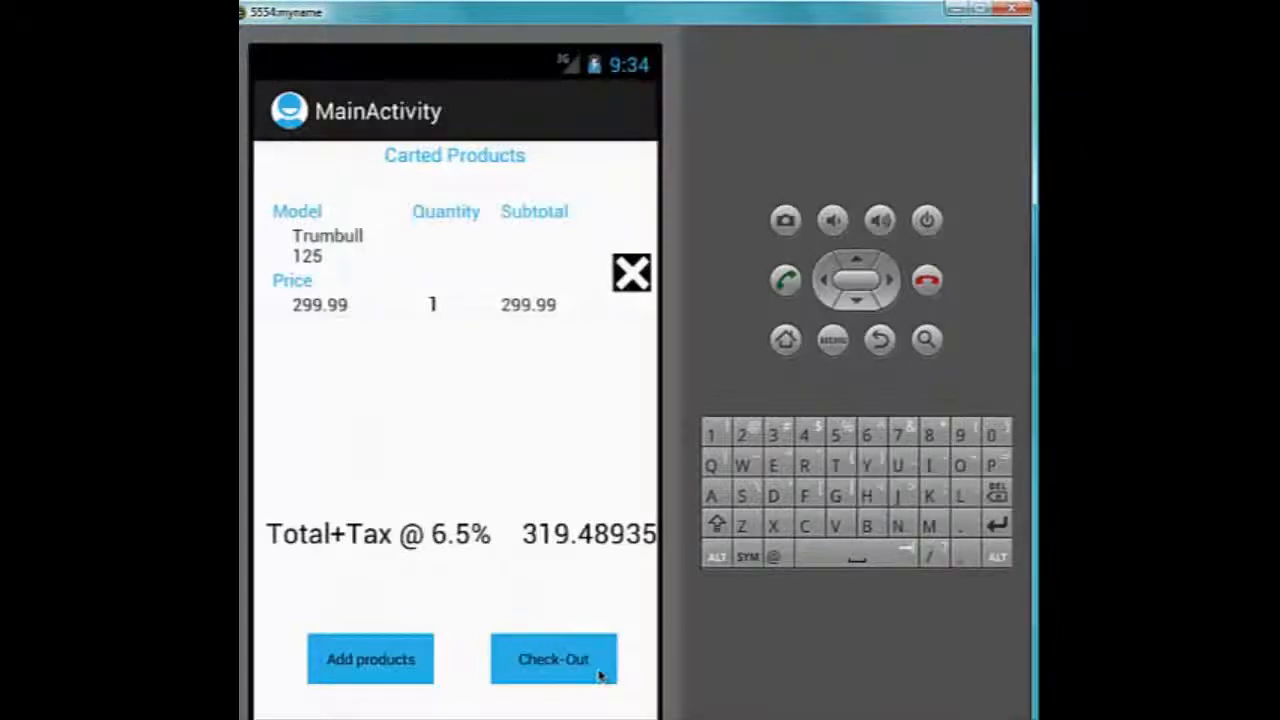
pyautogui.click(600, 675)
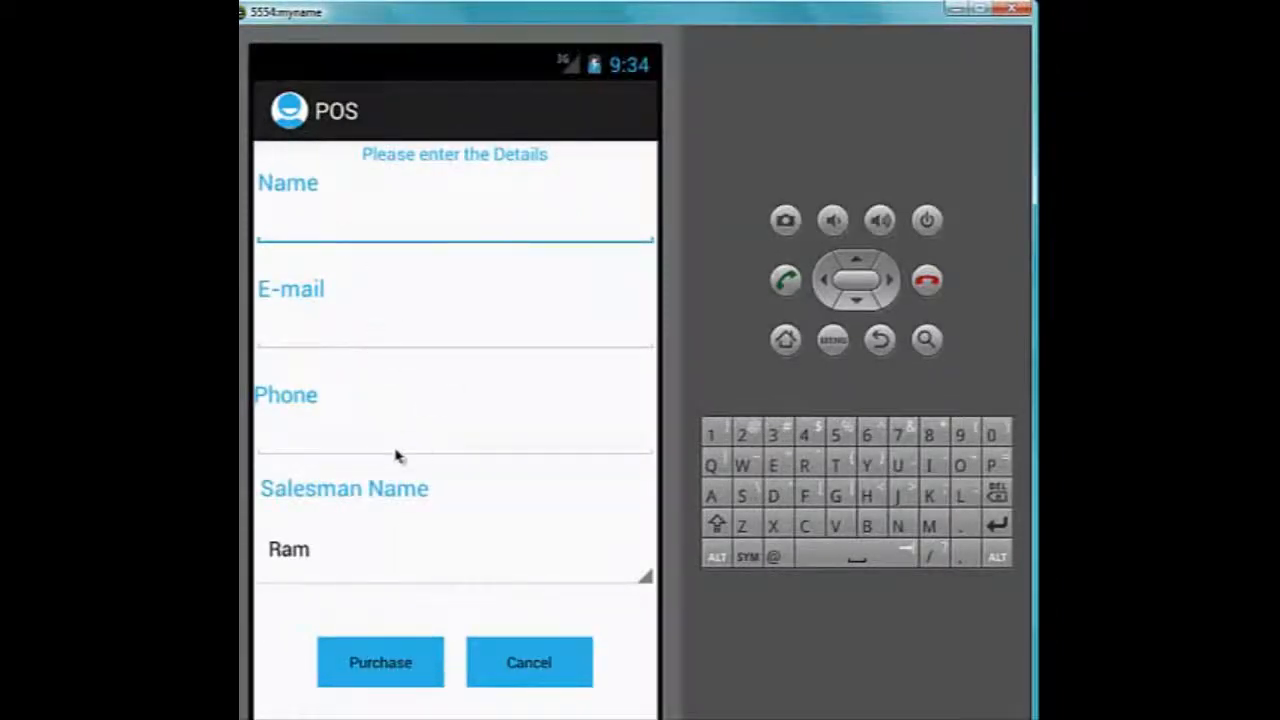
# Step: Enter the customer's name and move on to the e-mail field
pyautogui.click(335, 559)
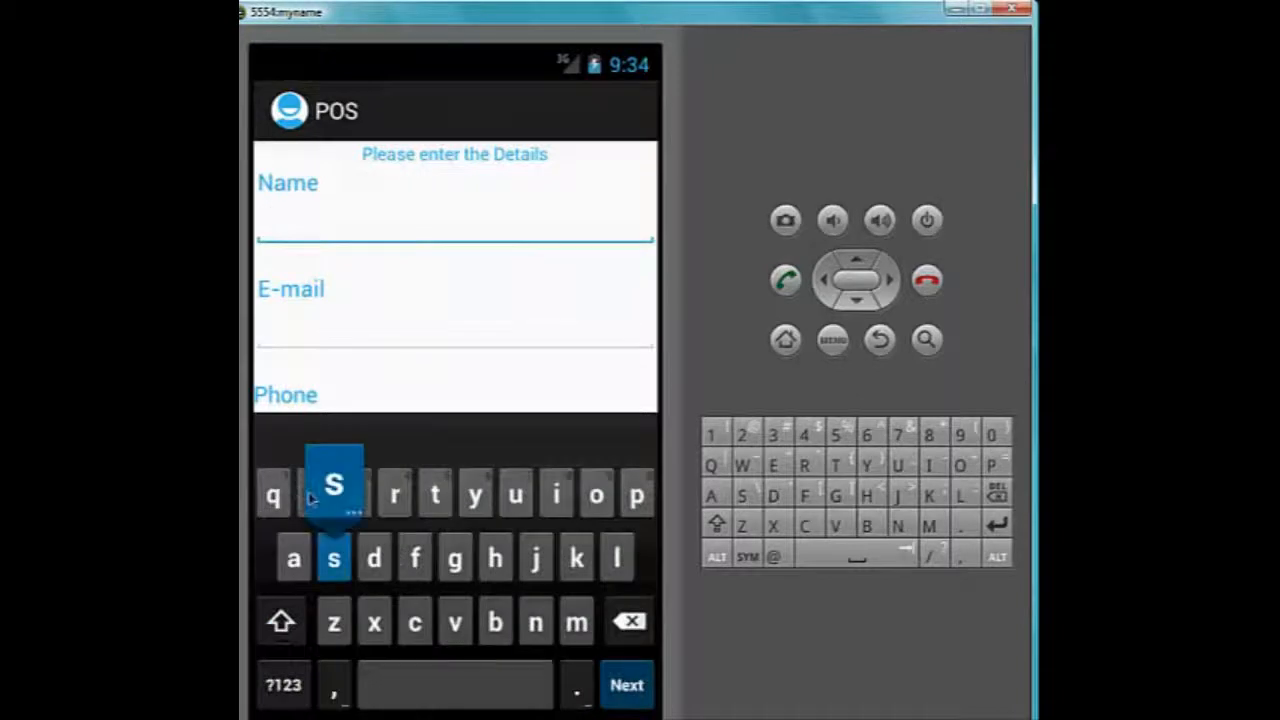
pyautogui.write('swa')
pyautogui.click(313, 496)
pyautogui.click(293, 559)
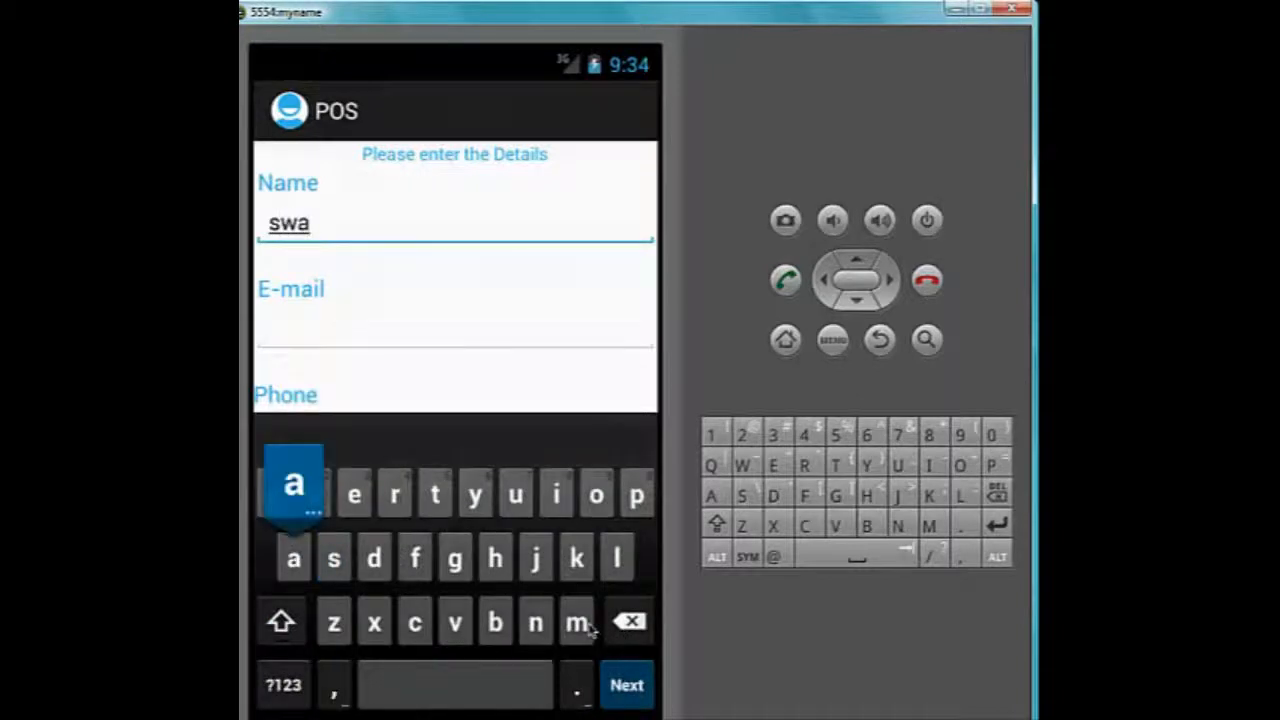
pyautogui.click(576, 622)
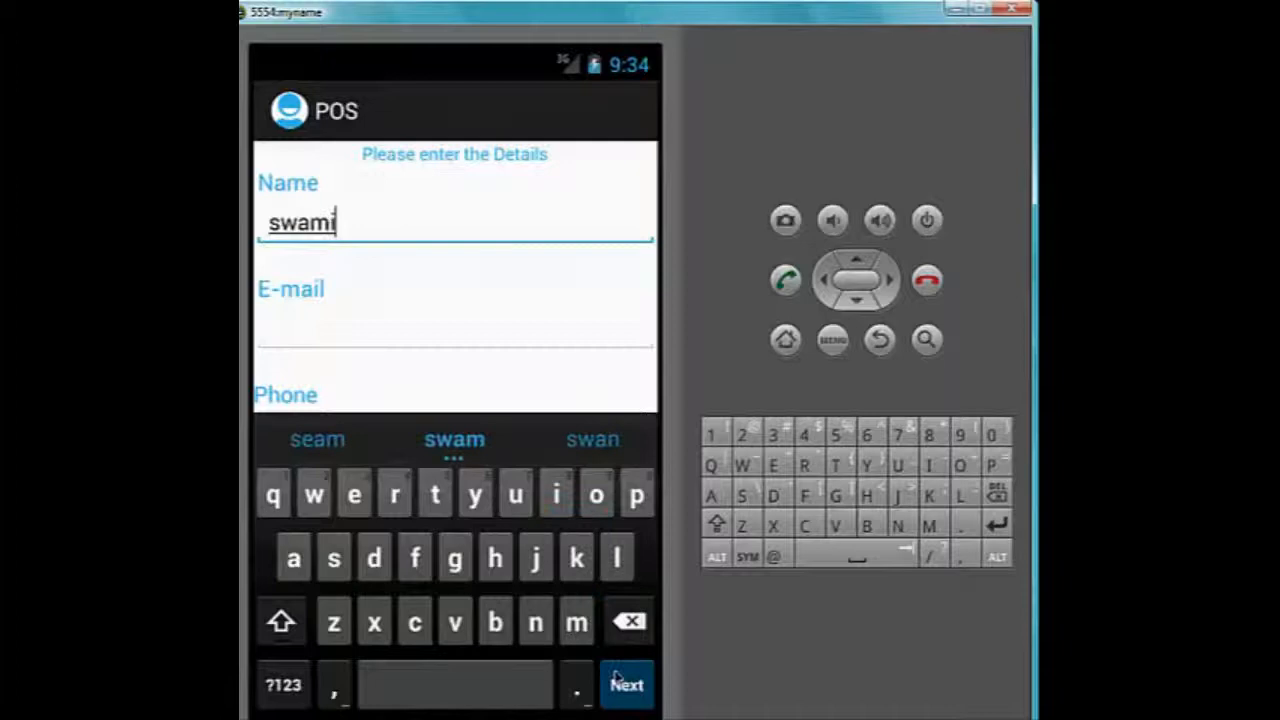
pyautogui.click(556, 496)
pyautogui.click(626, 684)
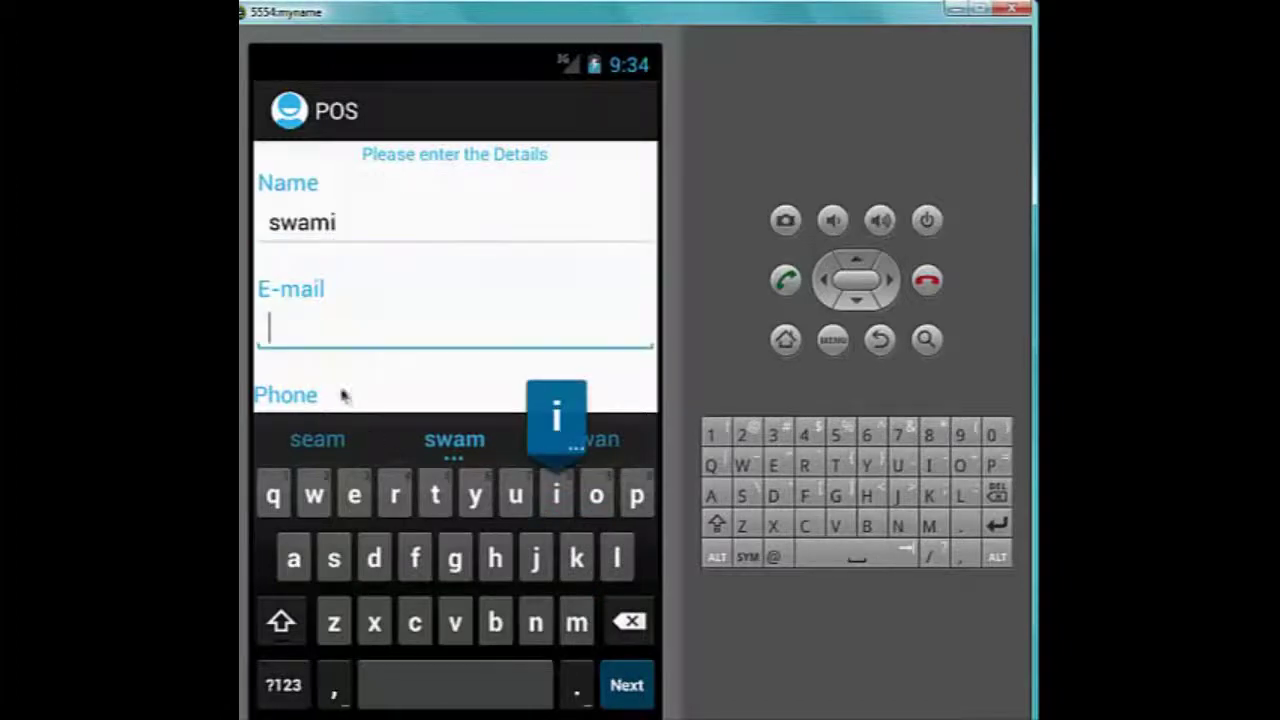
# Step: Enter the customer's e-mail address with domain and move to the phone field
pyautogui.click(333, 559)
pyautogui.click(313, 496)
pyautogui.click(293, 559)
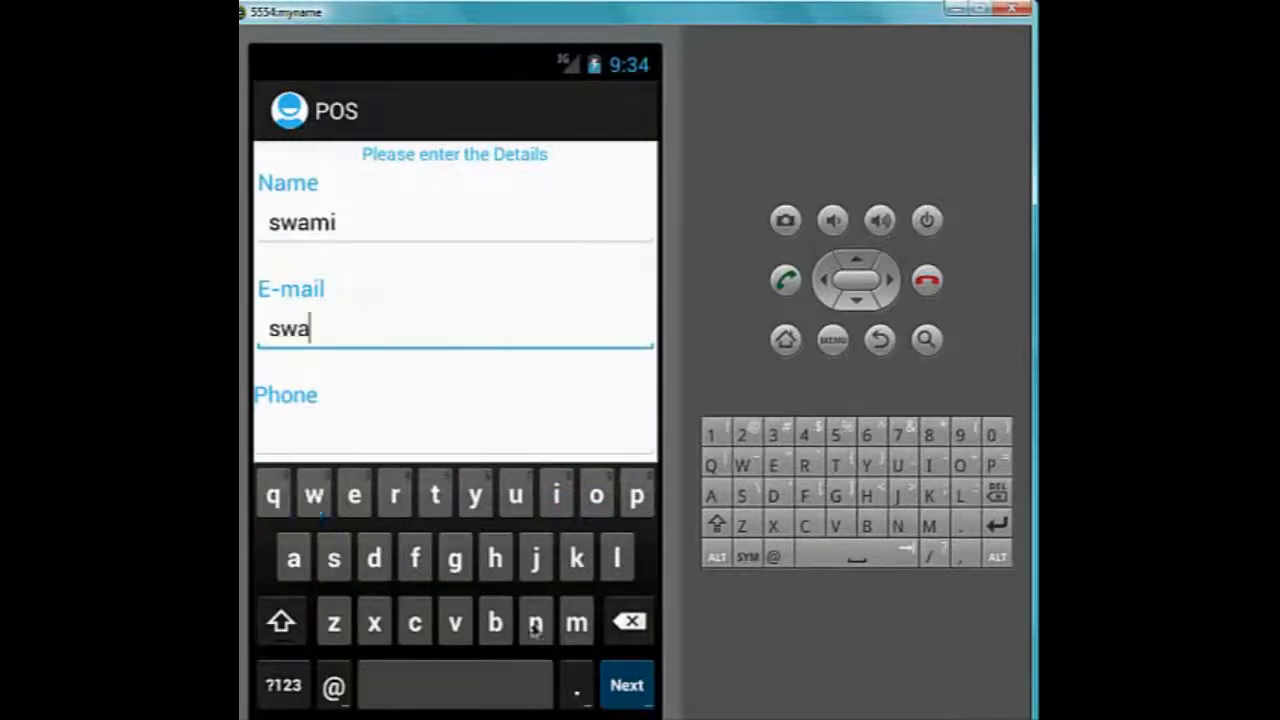
pyautogui.click(576, 622)
pyautogui.click(556, 496)
pyautogui.click(333, 685)
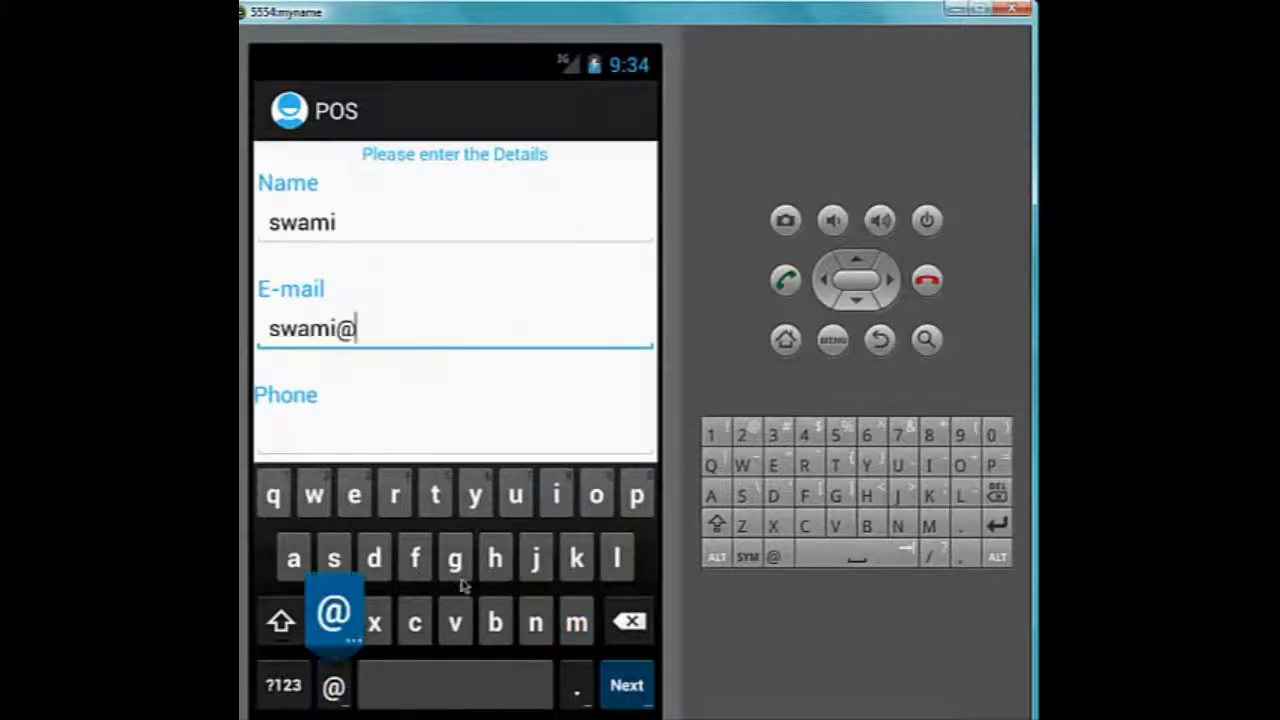
pyautogui.click(455, 559)
pyautogui.click(576, 622)
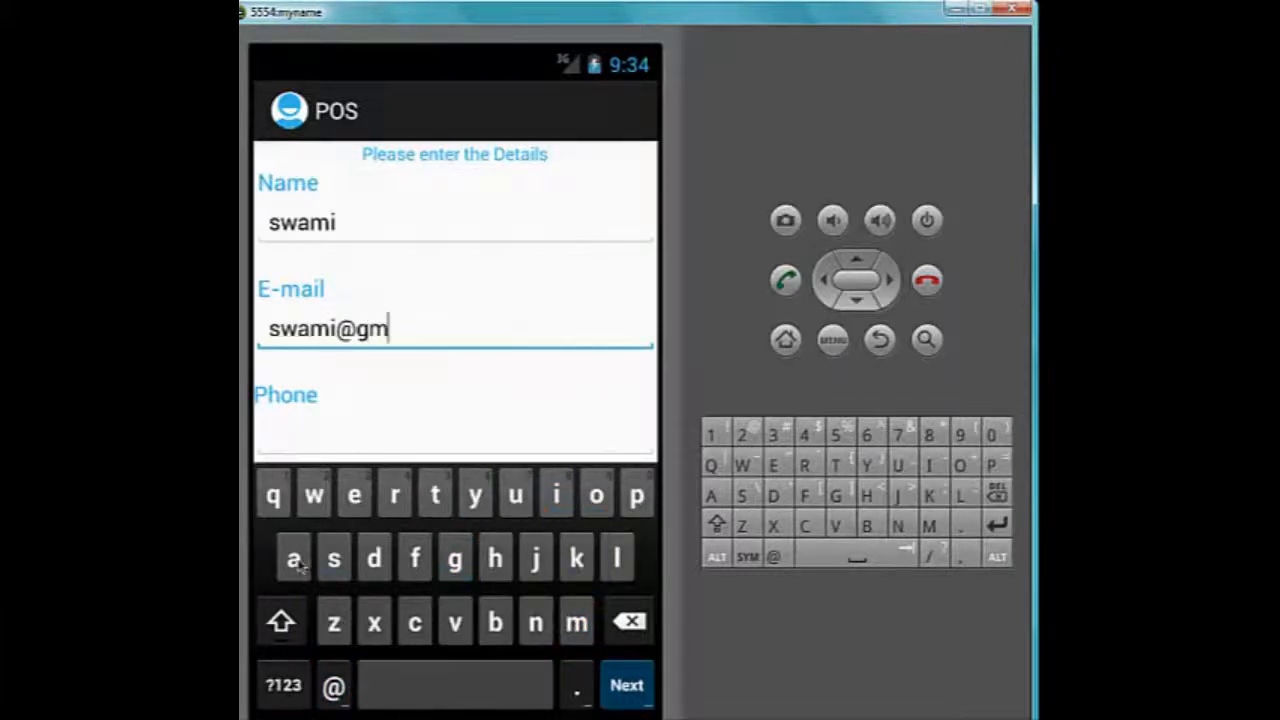
pyautogui.click(293, 559)
pyautogui.click(556, 496)
pyautogui.click(617, 559)
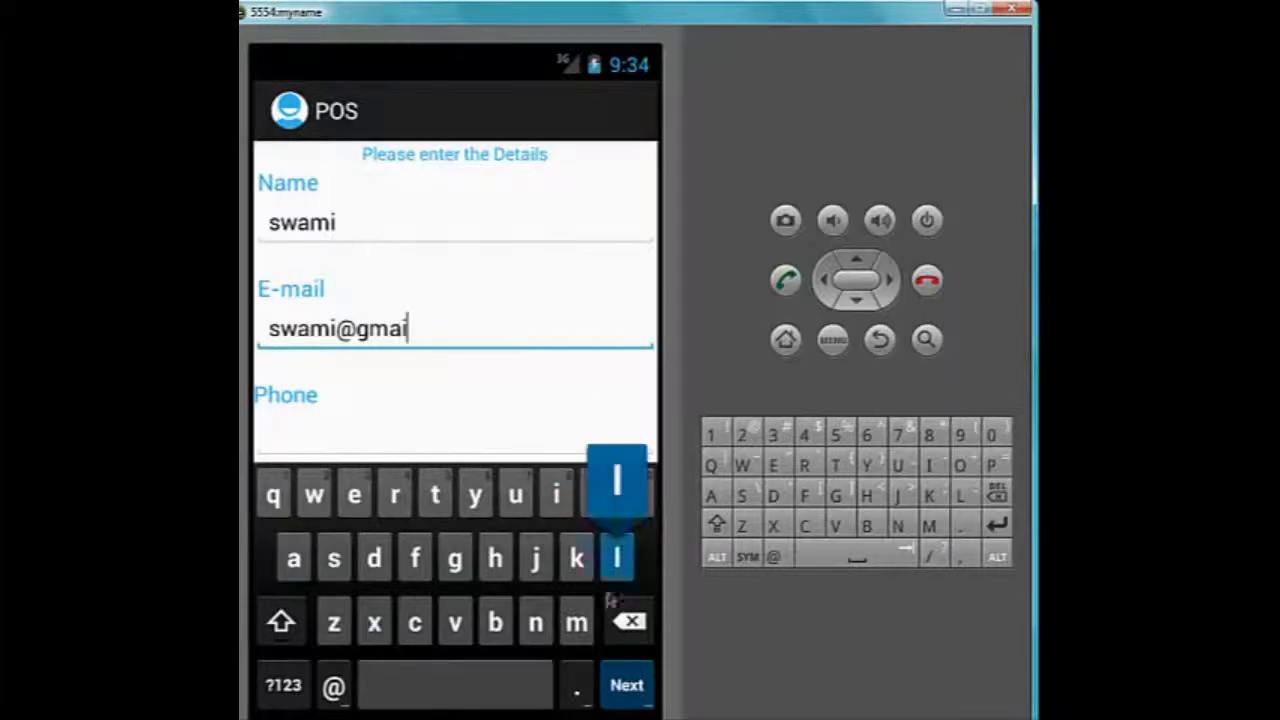
pyautogui.click(576, 685)
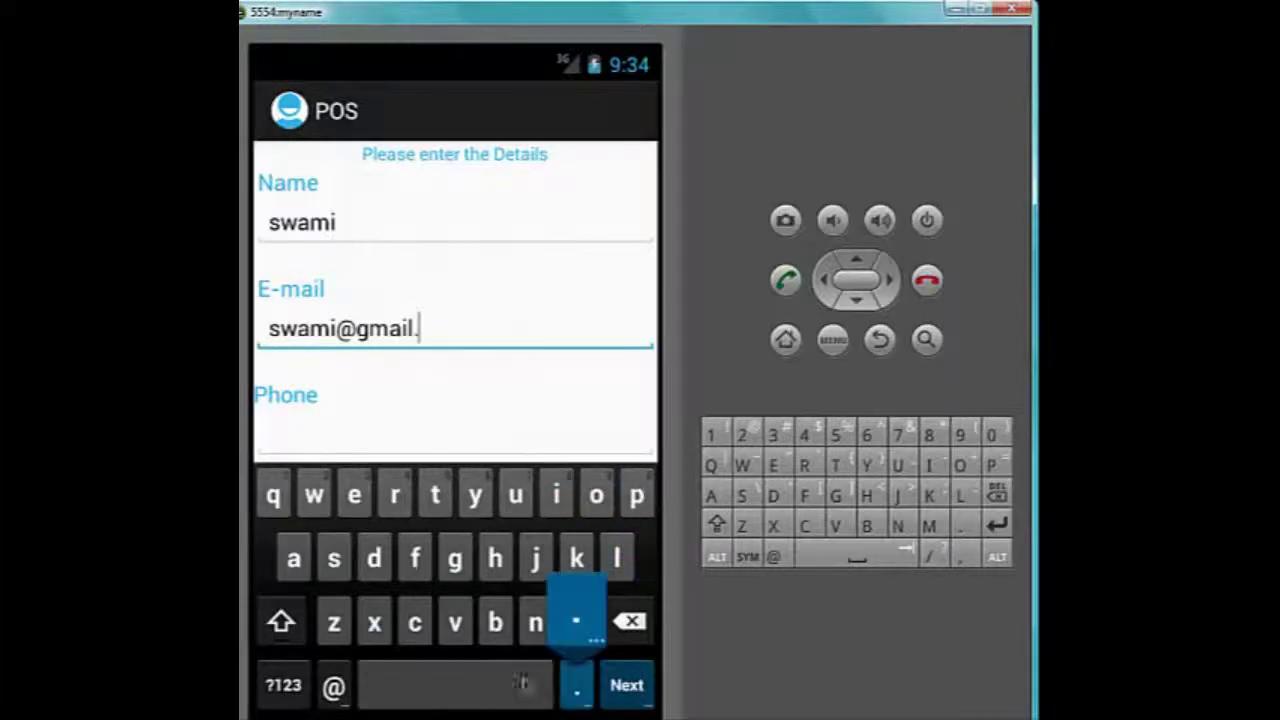
pyautogui.click(415, 622)
pyautogui.click(596, 496)
pyautogui.click(576, 622)
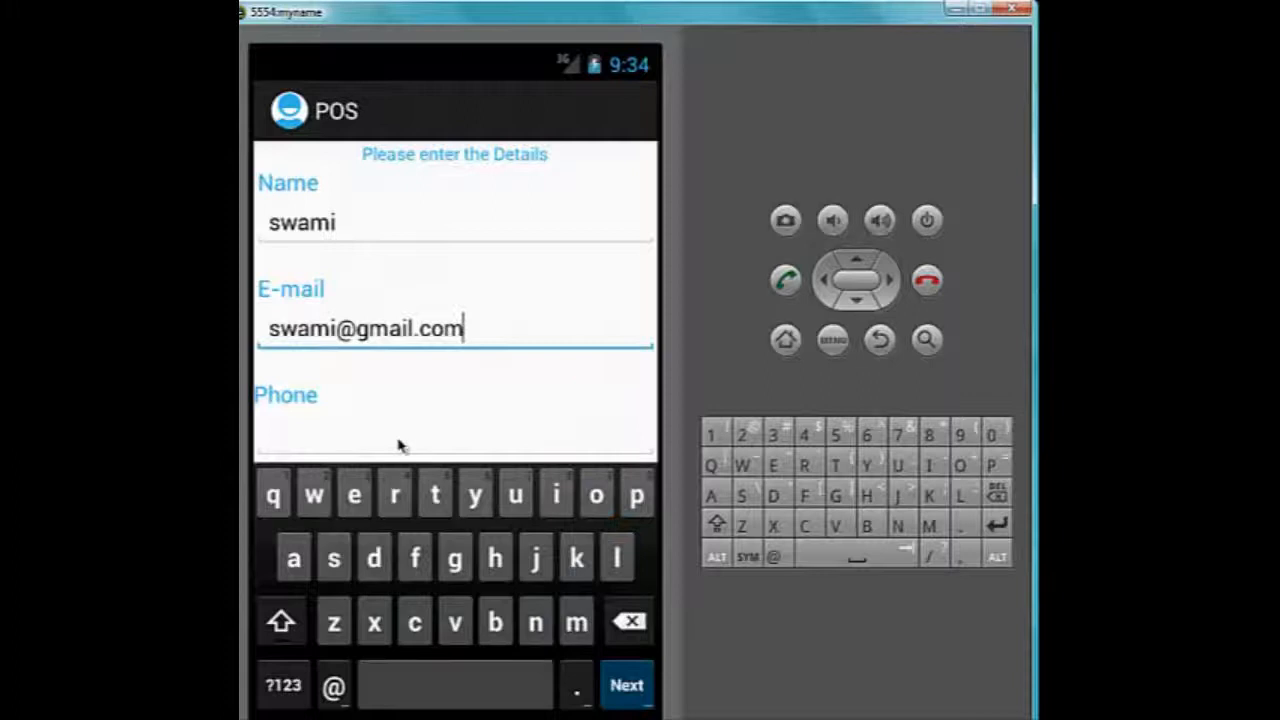
pyautogui.click(397, 438)
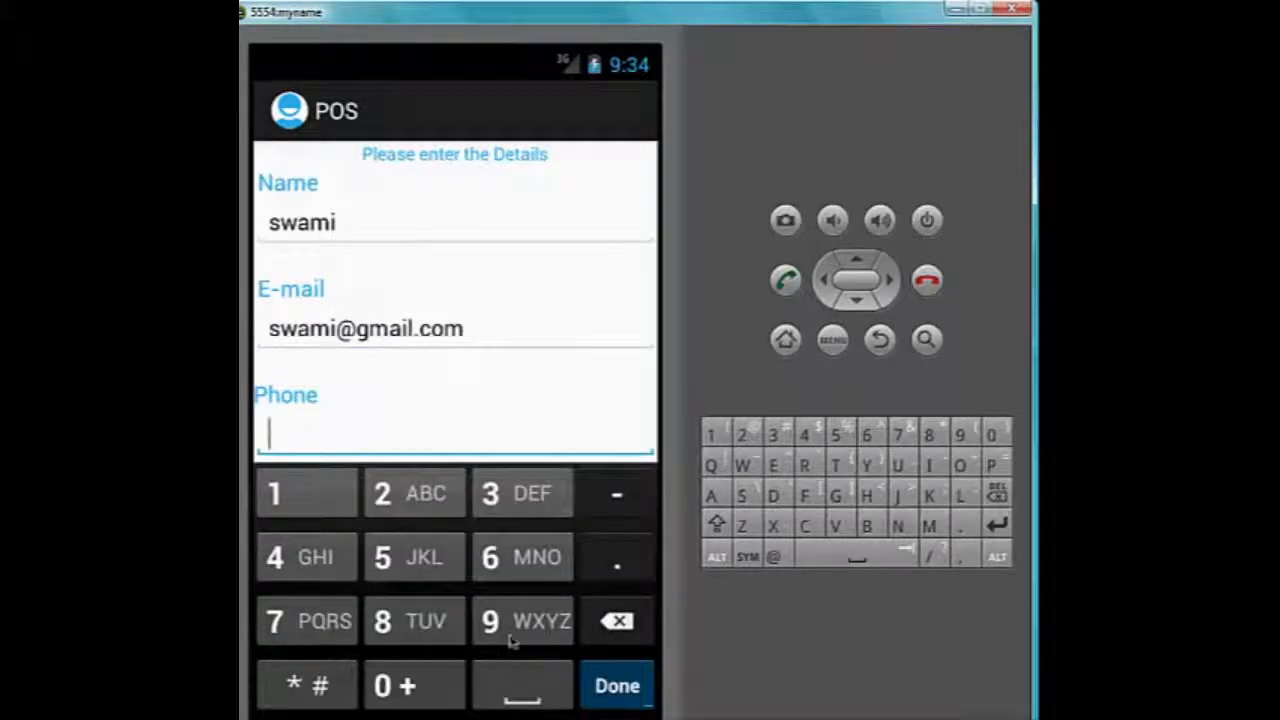
# Step: Enter the customer's phone number on the numeric keypad
pyautogui.doubleClick(490, 621)
pyautogui.click(410, 621)
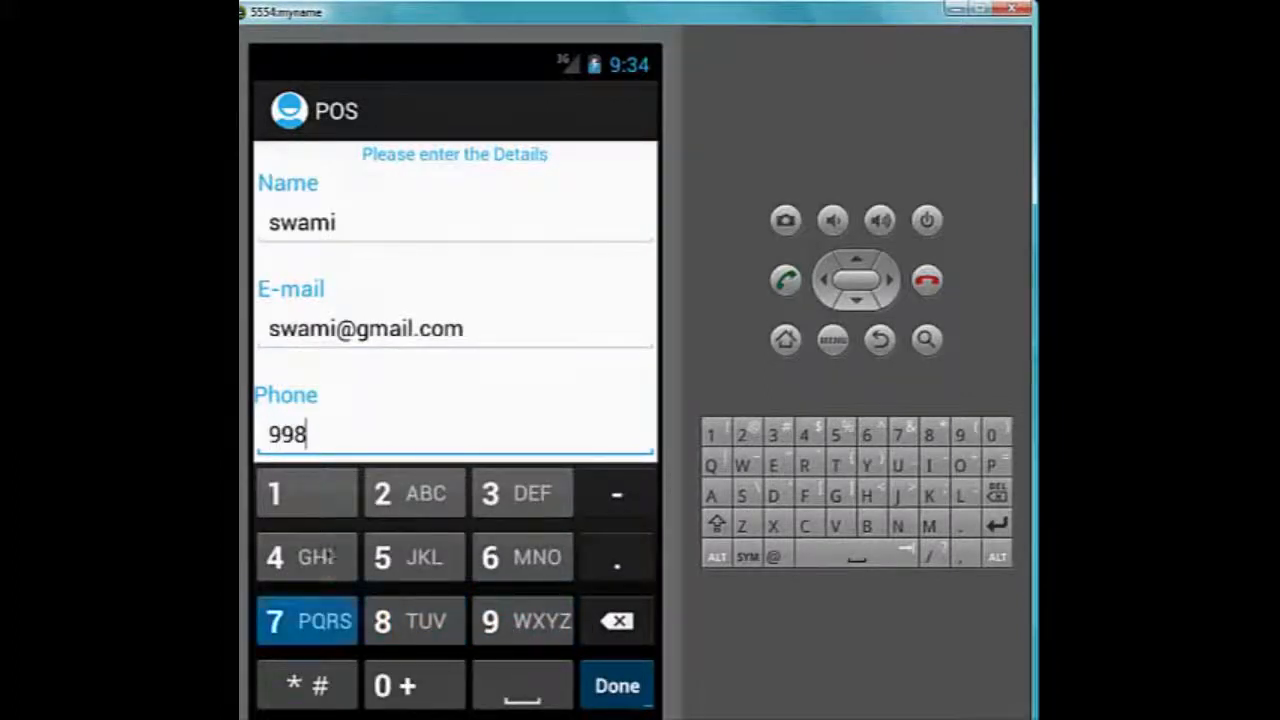
pyautogui.click(305, 621)
pyautogui.write('74622')
pyautogui.click(305, 557)
pyautogui.click(490, 557)
pyautogui.click(382, 493)
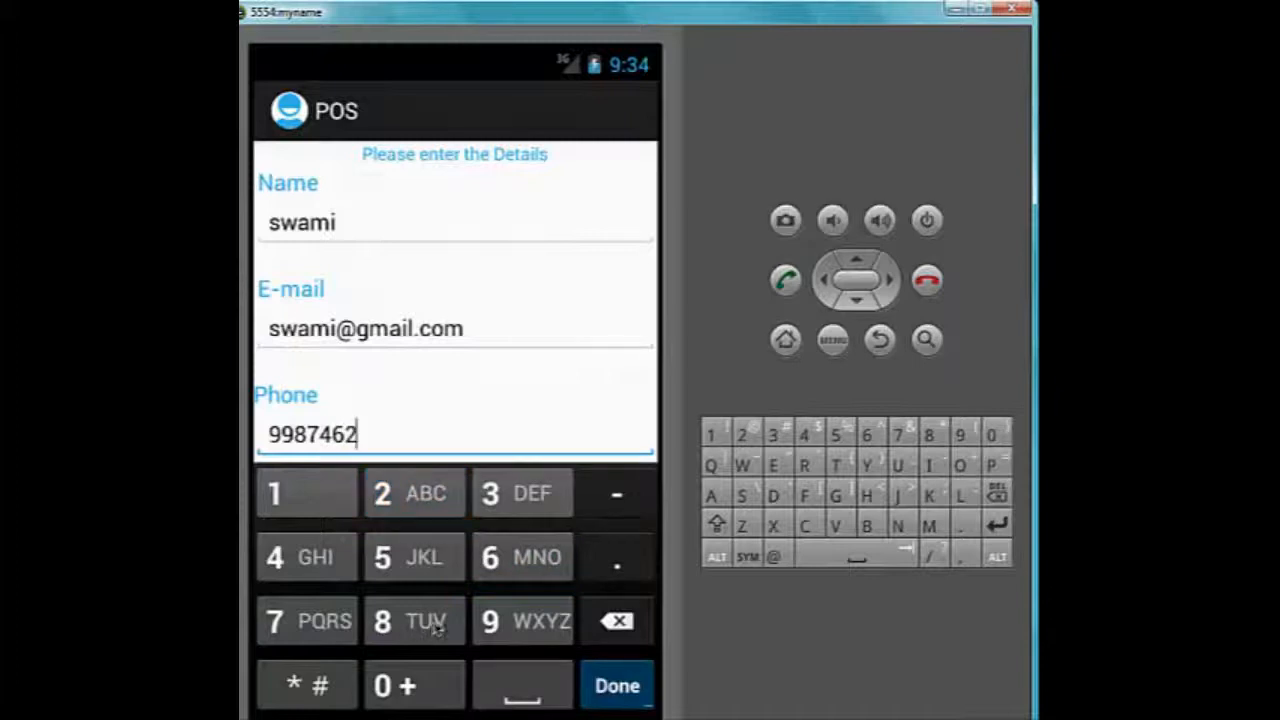
pyautogui.click(410, 621)
# Step: Finish the phone number with its last digit and confirm the entry
pyautogui.click(490, 621)
pyautogui.click(617, 685)
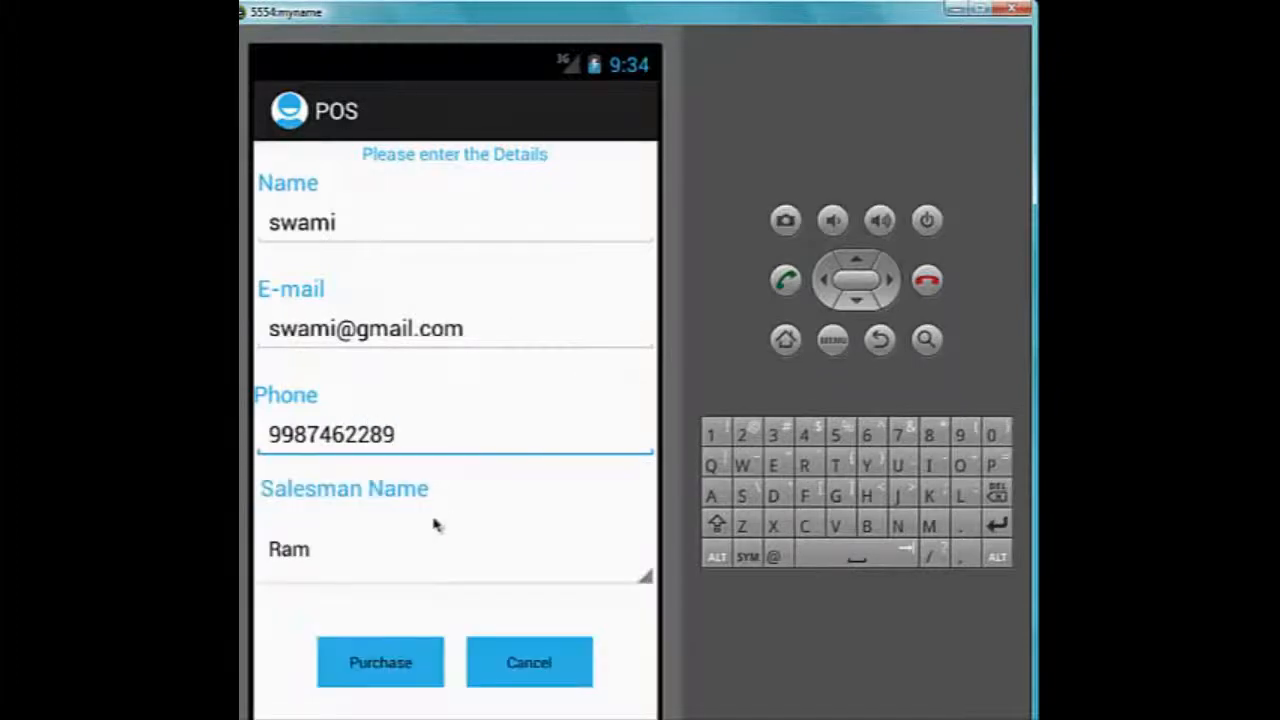
# Step: Assign salesman Dave to the sale and submit the purchase
pyautogui.click(428, 549)
pyautogui.click(446, 410)
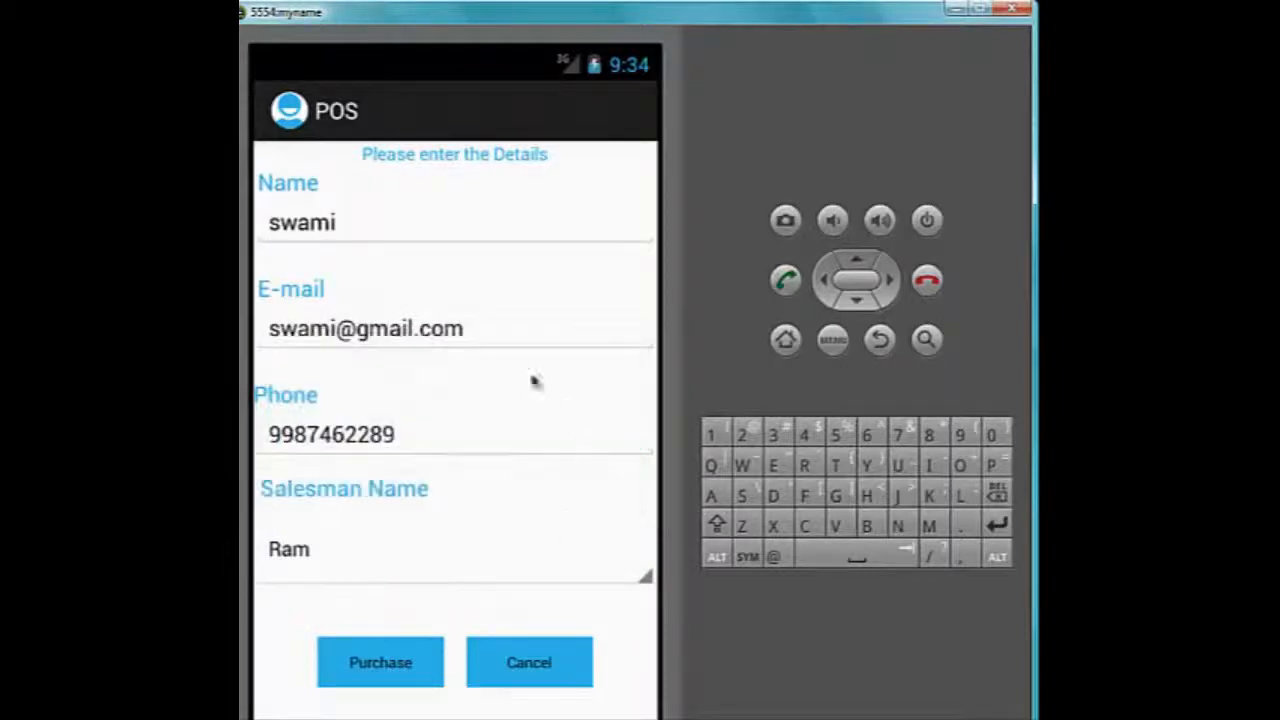
pyautogui.click(407, 668)
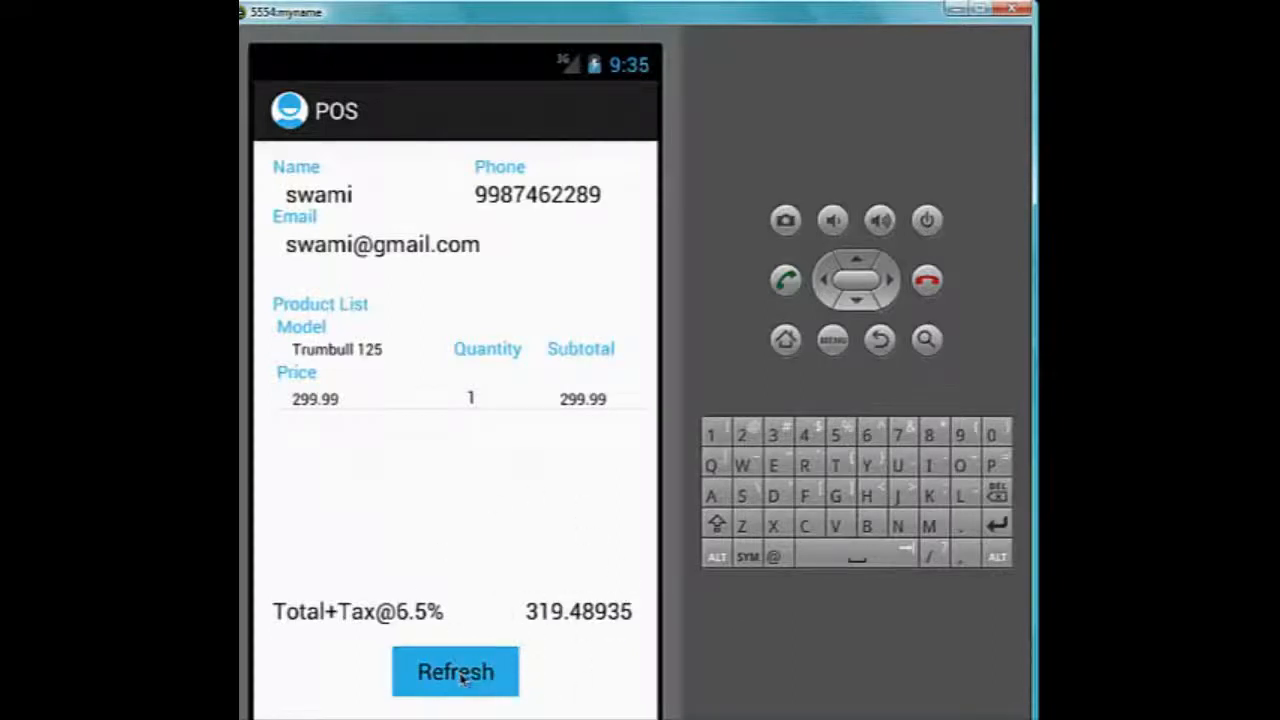
# Step: Refresh the app from the purchase summary back to the start screen
pyautogui.click(475, 662)
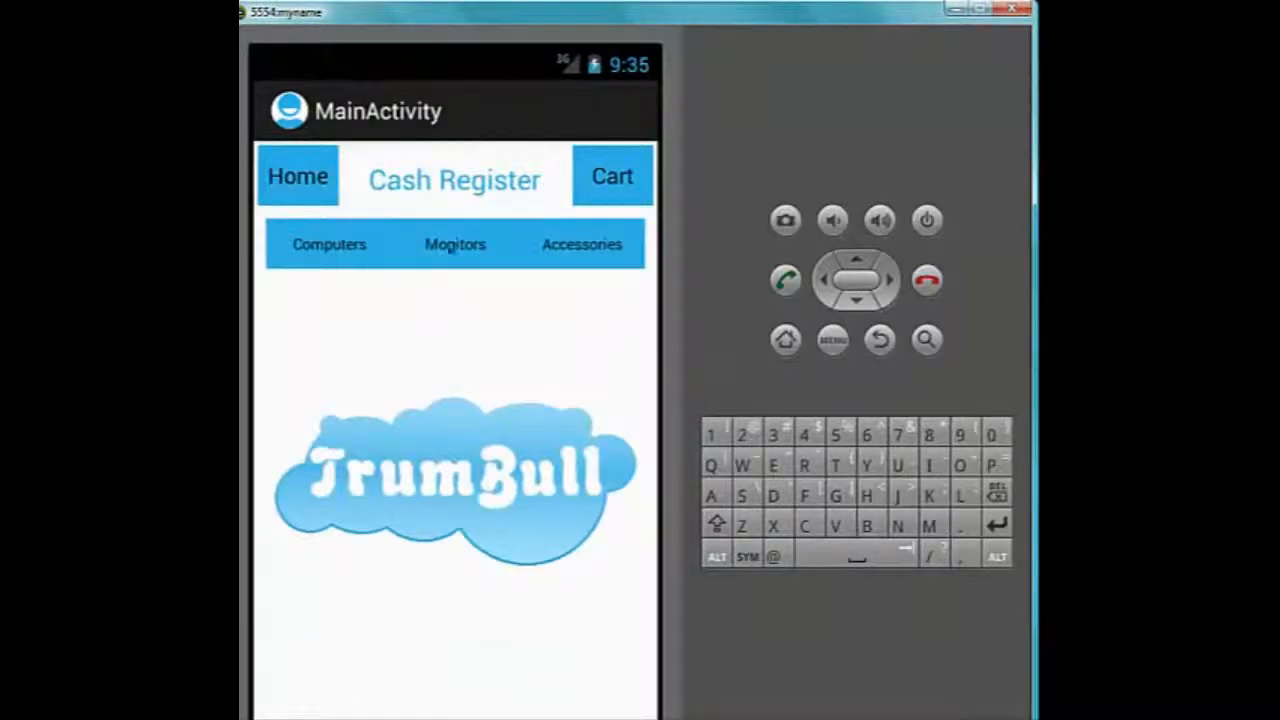
# Step: Check the cart and confirm the 'No products are added to cart' notice
pyautogui.click(608, 188)
# Step: Browse the Monitors, Accessories and Computers categories, ending on Monitors (Trumbull 17, 19, 24)
pyautogui.click(455, 244)
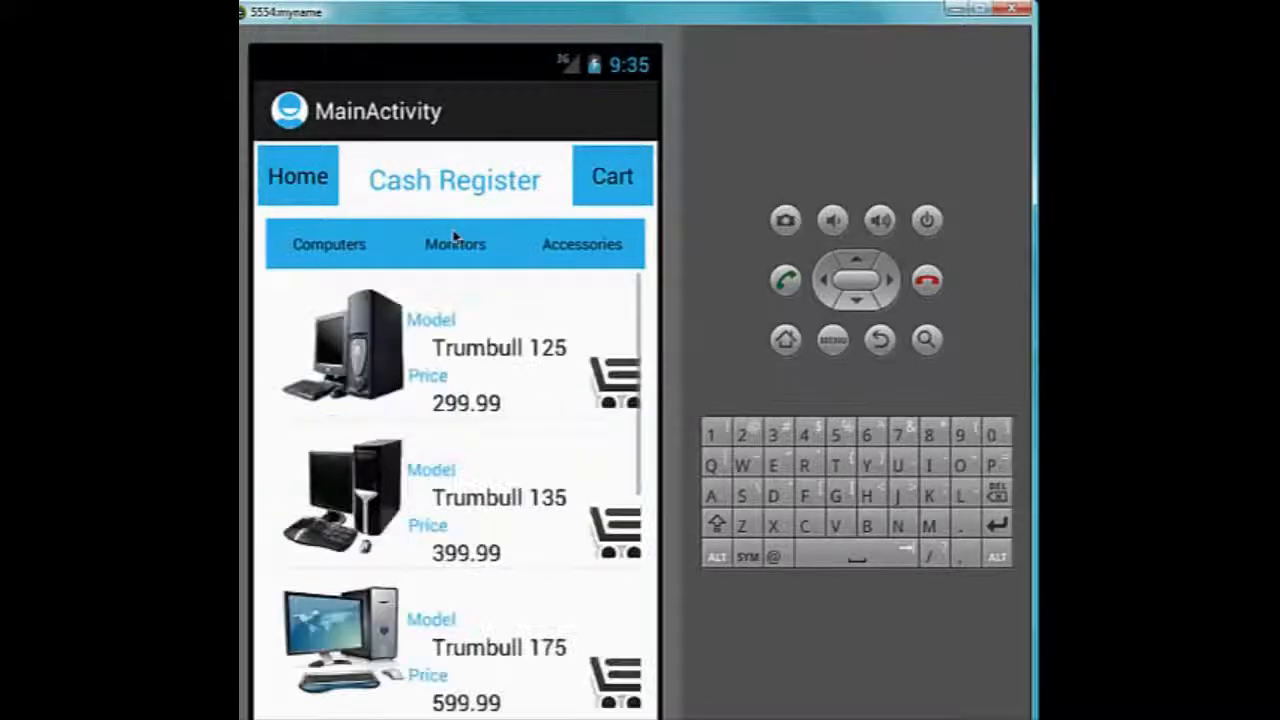
pyautogui.click(314, 252)
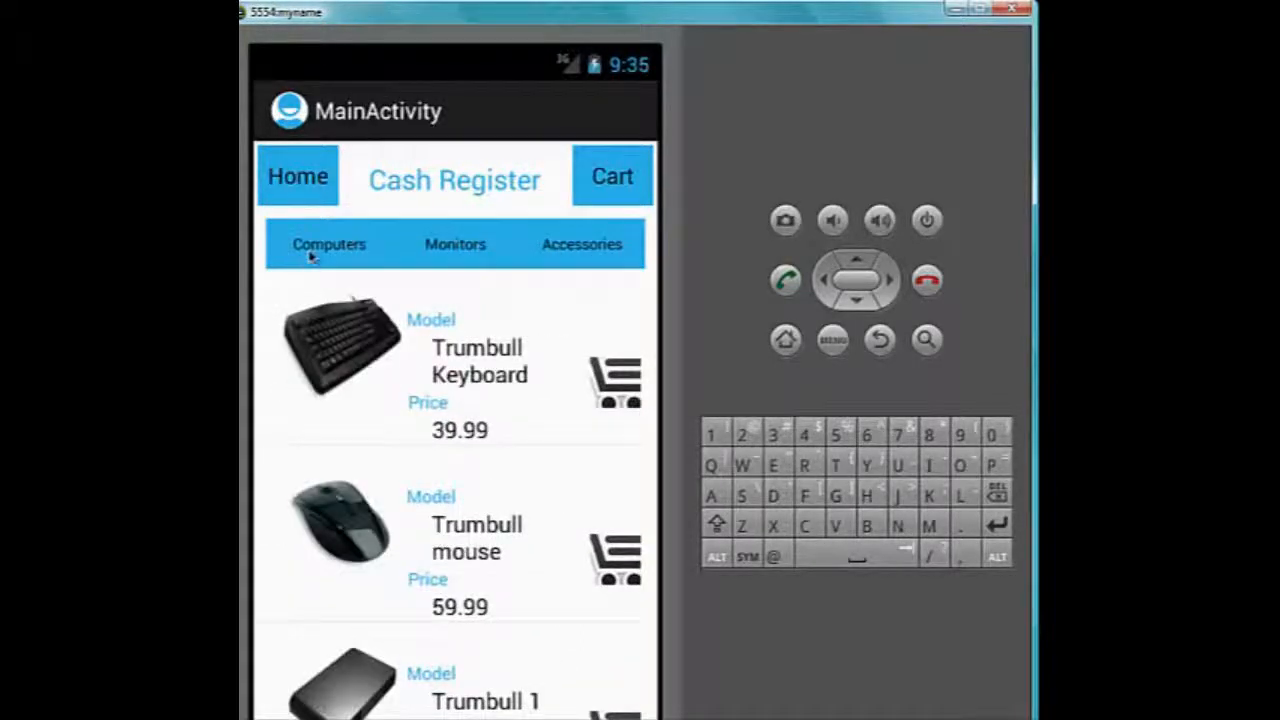
pyautogui.click(312, 257)
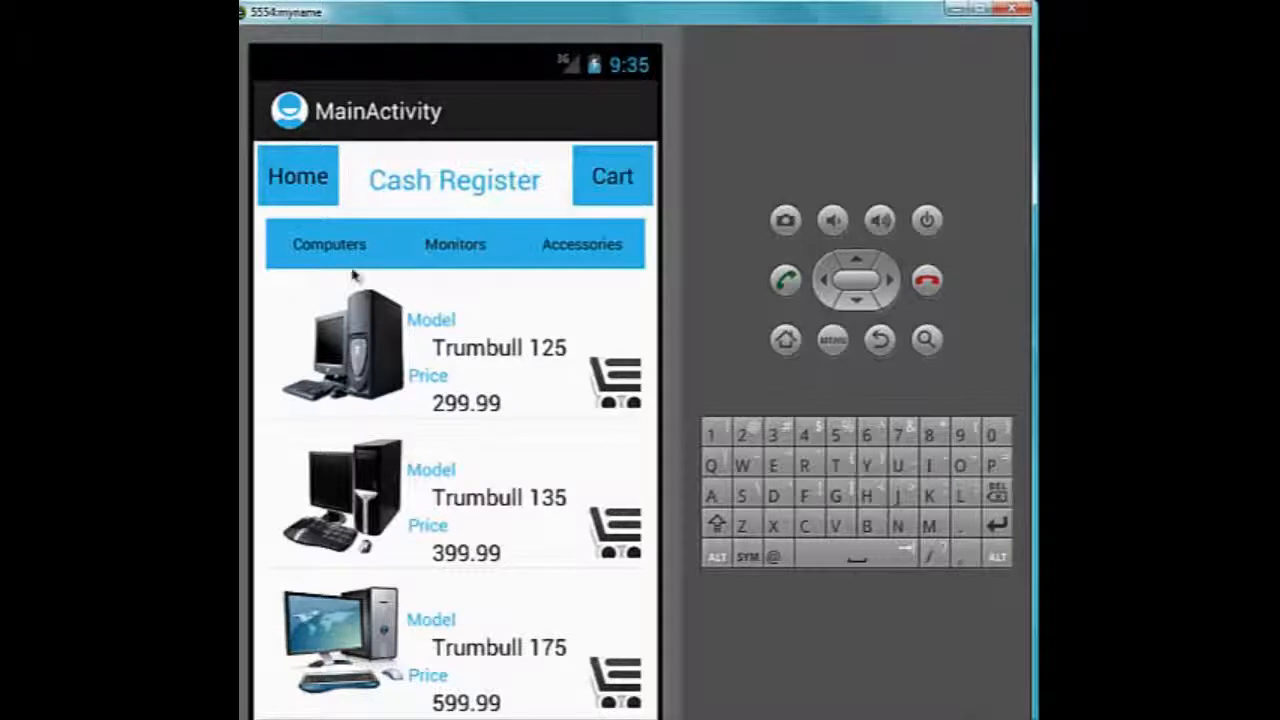
pyautogui.click(476, 248)
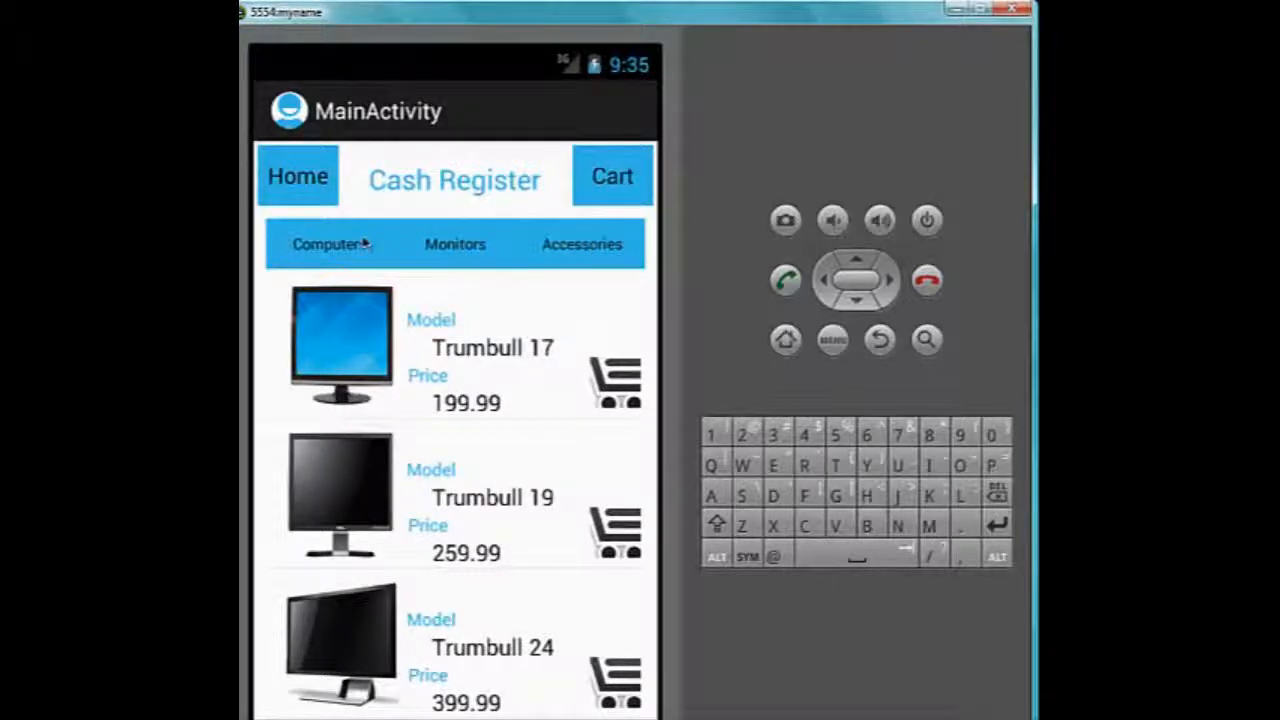